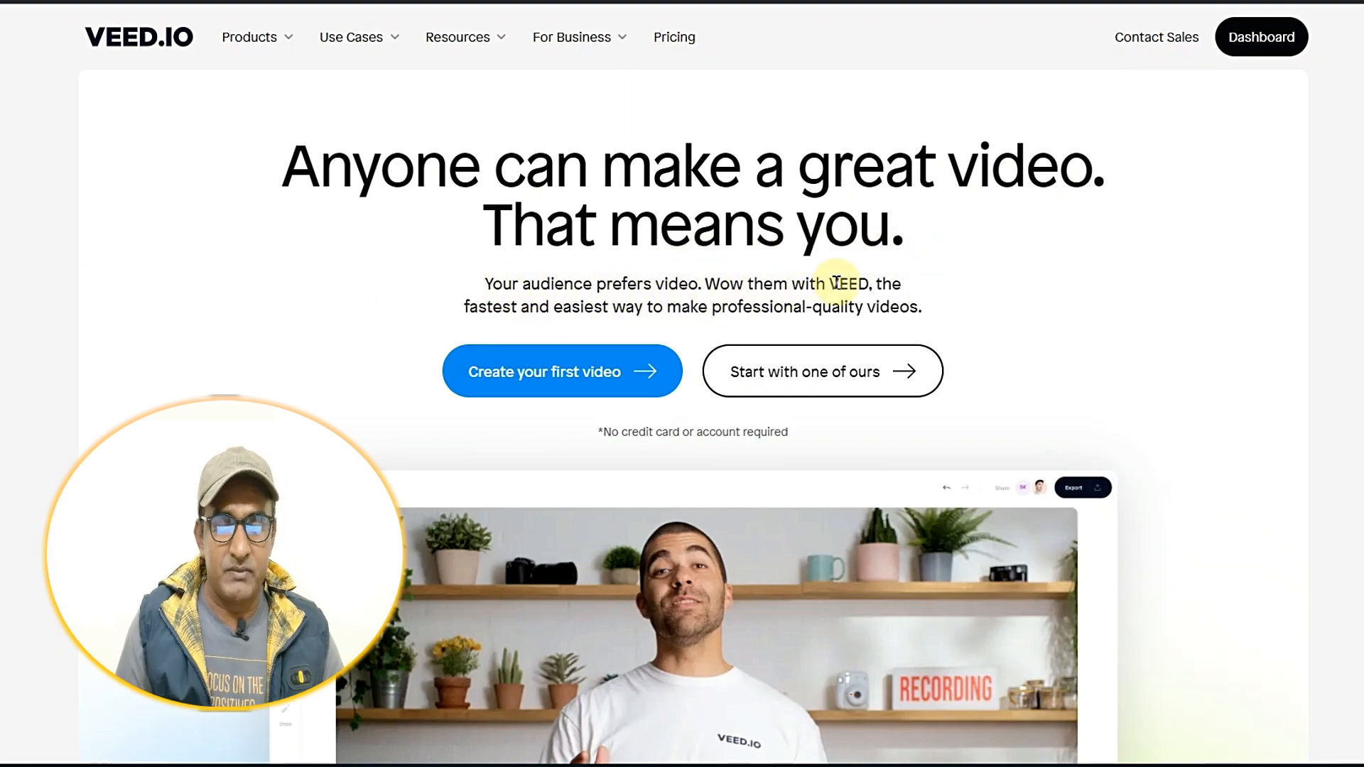
- Look over the featured brands and editor capabilities on the VEED.IO homepage
scroll(939, 436, "down", 3)
scroll(1132, 435, "down", 6)
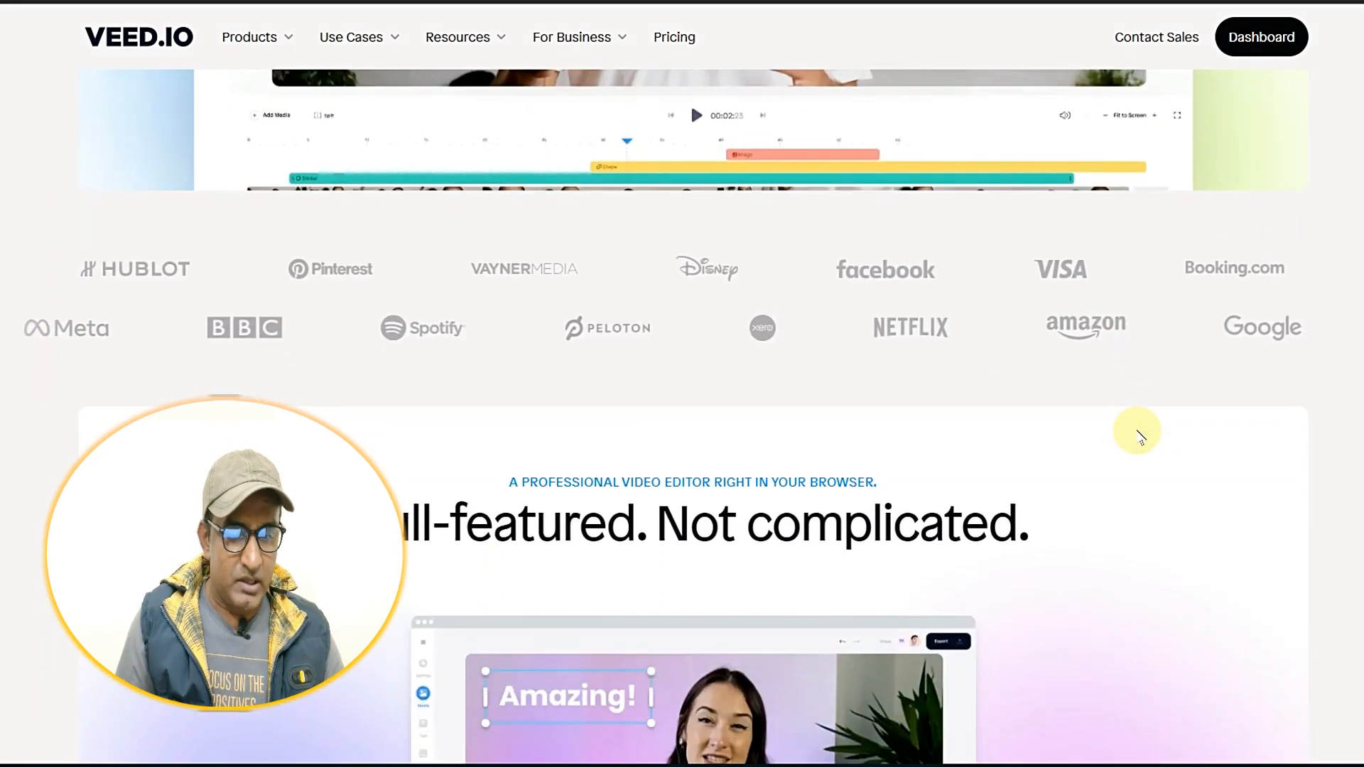
scroll(1138, 435, "down", 5)
scroll(1137, 433, "down", 4)
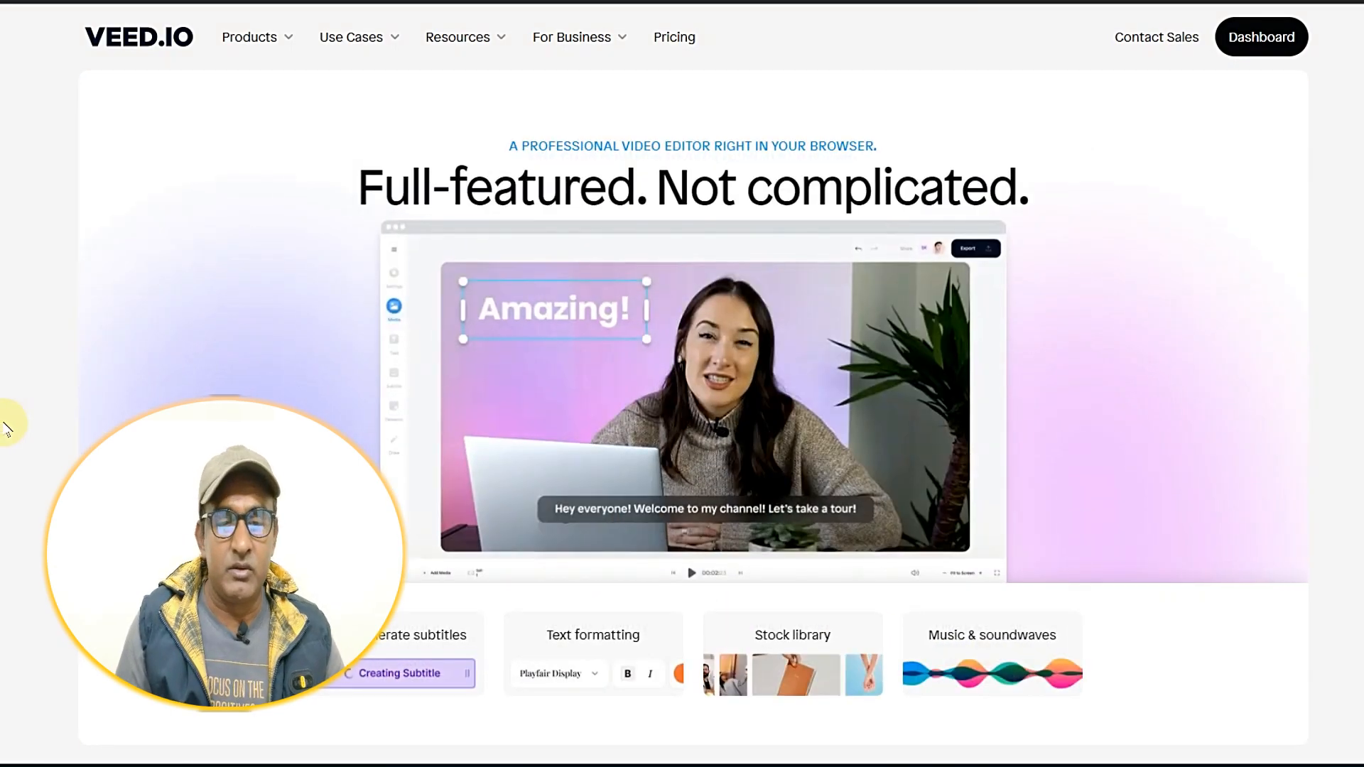
scroll(1350, 334, "up", 8)
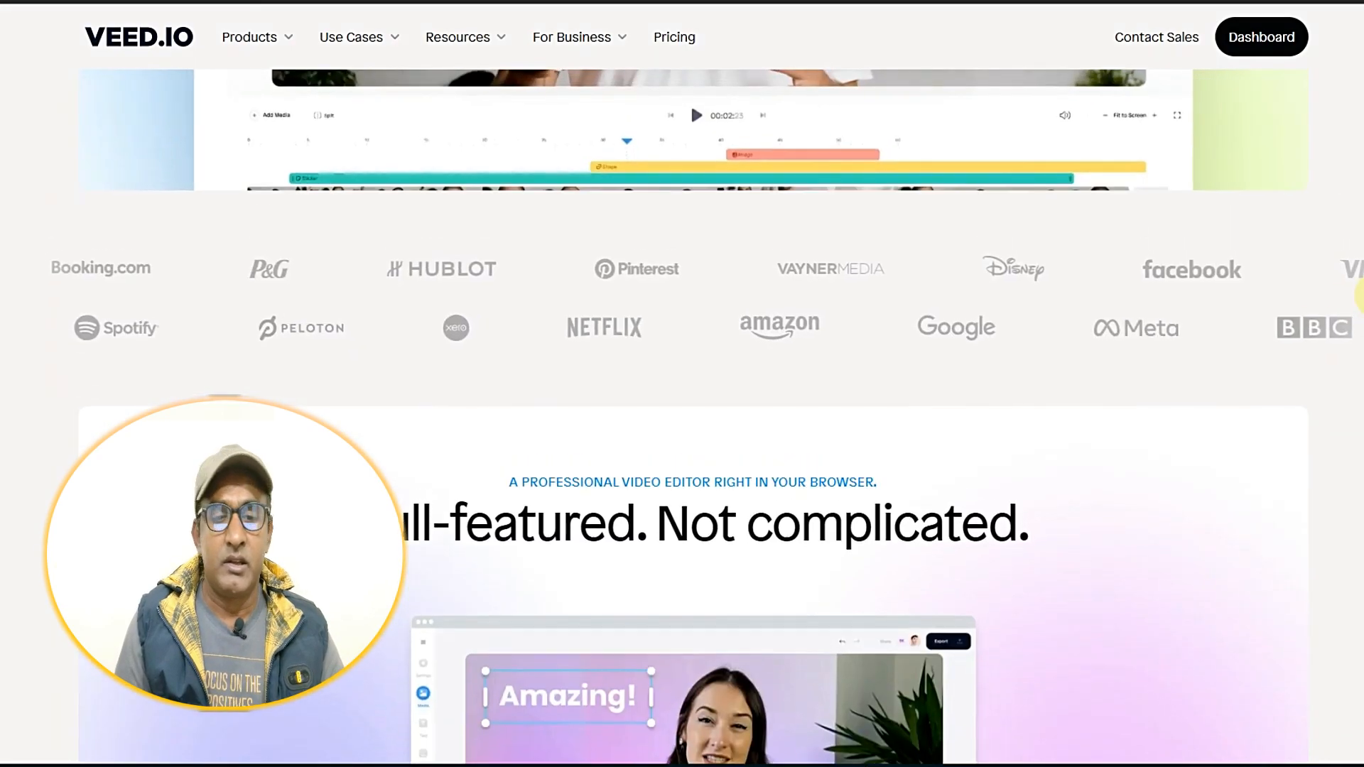
scroll(1358, 294, "up", 6)
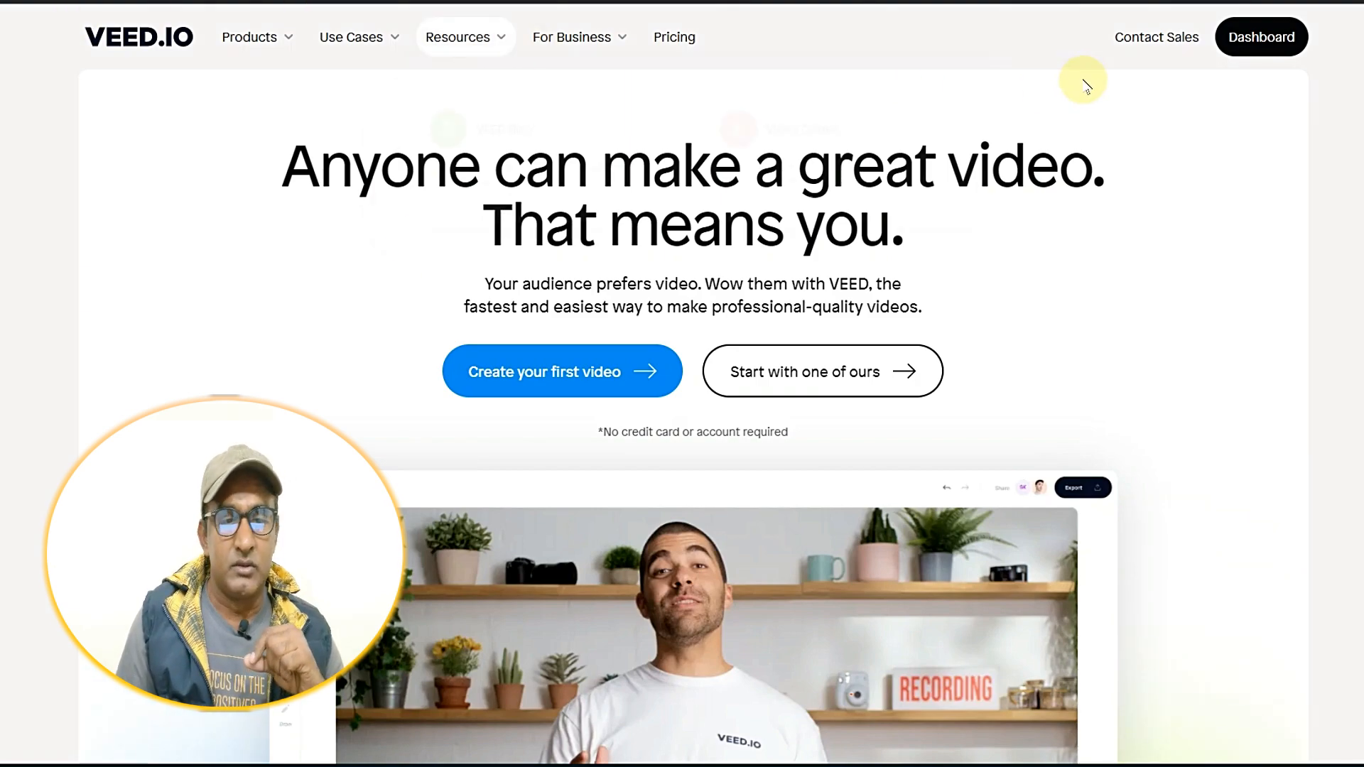
- Go to the dashboard and create a new video project
left_click(1261, 39)
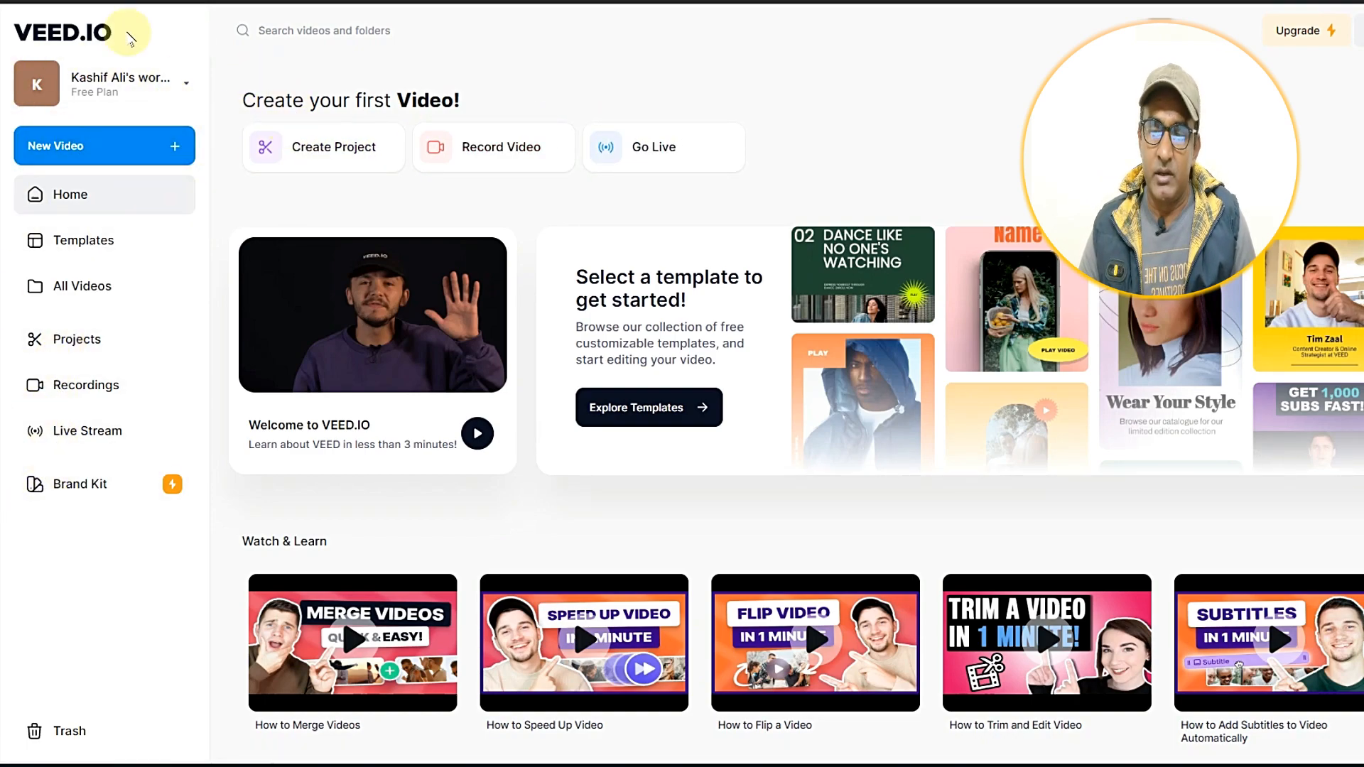
left_click(89, 149)
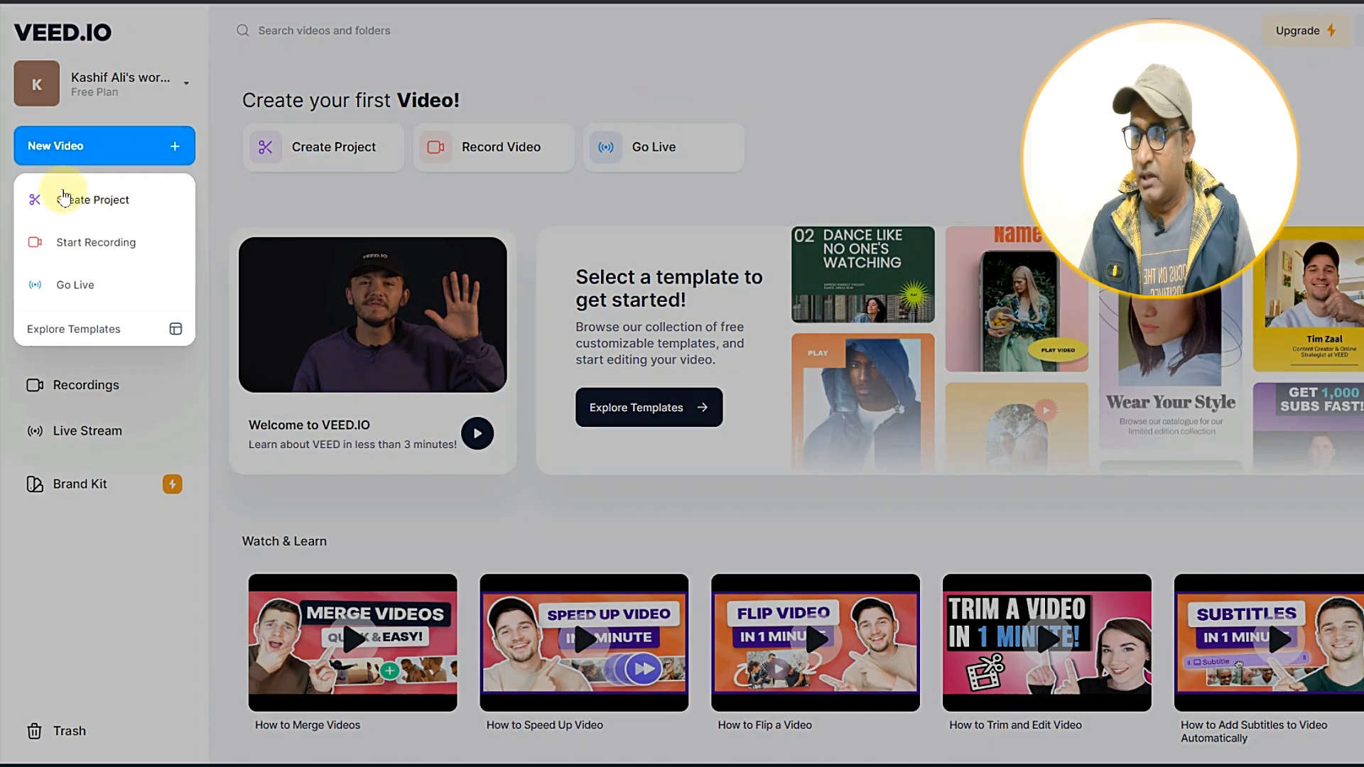
left_click(98, 203)
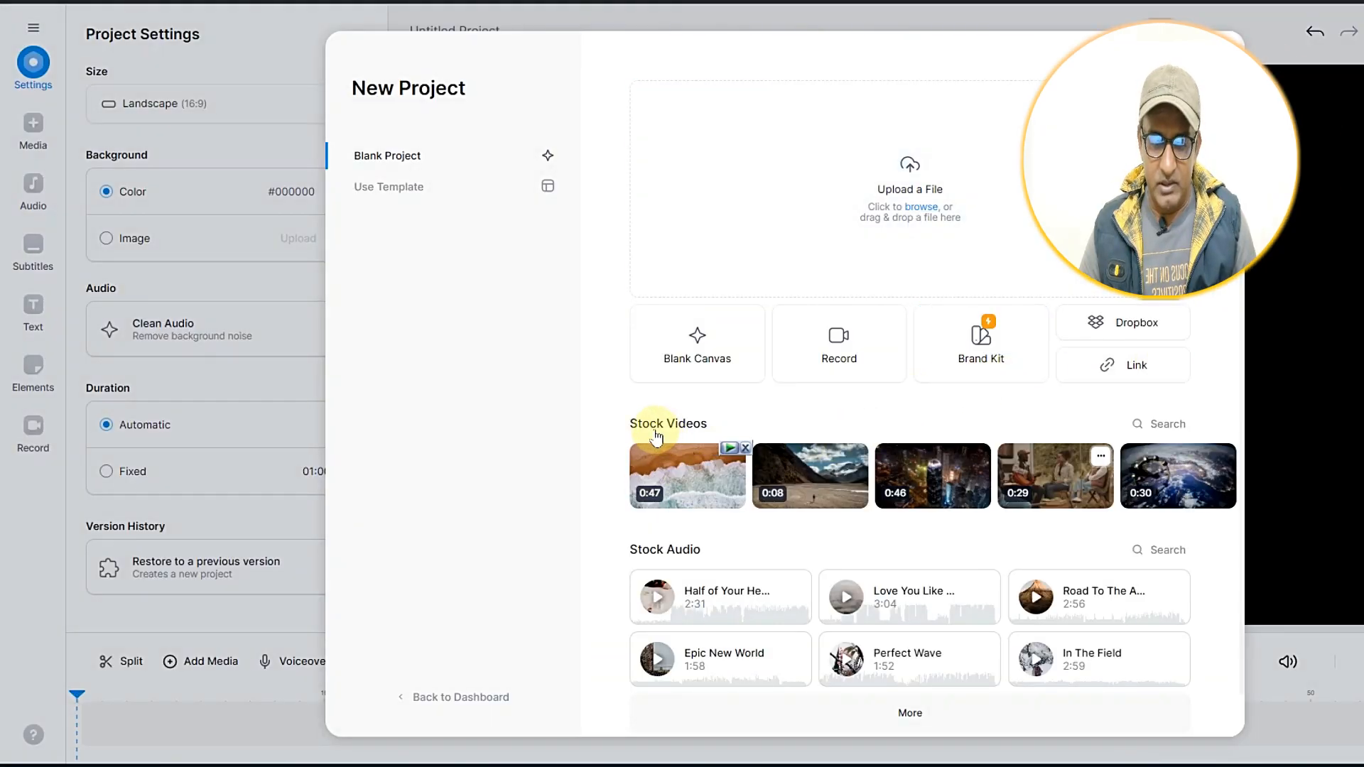
- Browse the full stock audio library by category and return to the new project options
mouse_move(652, 639)
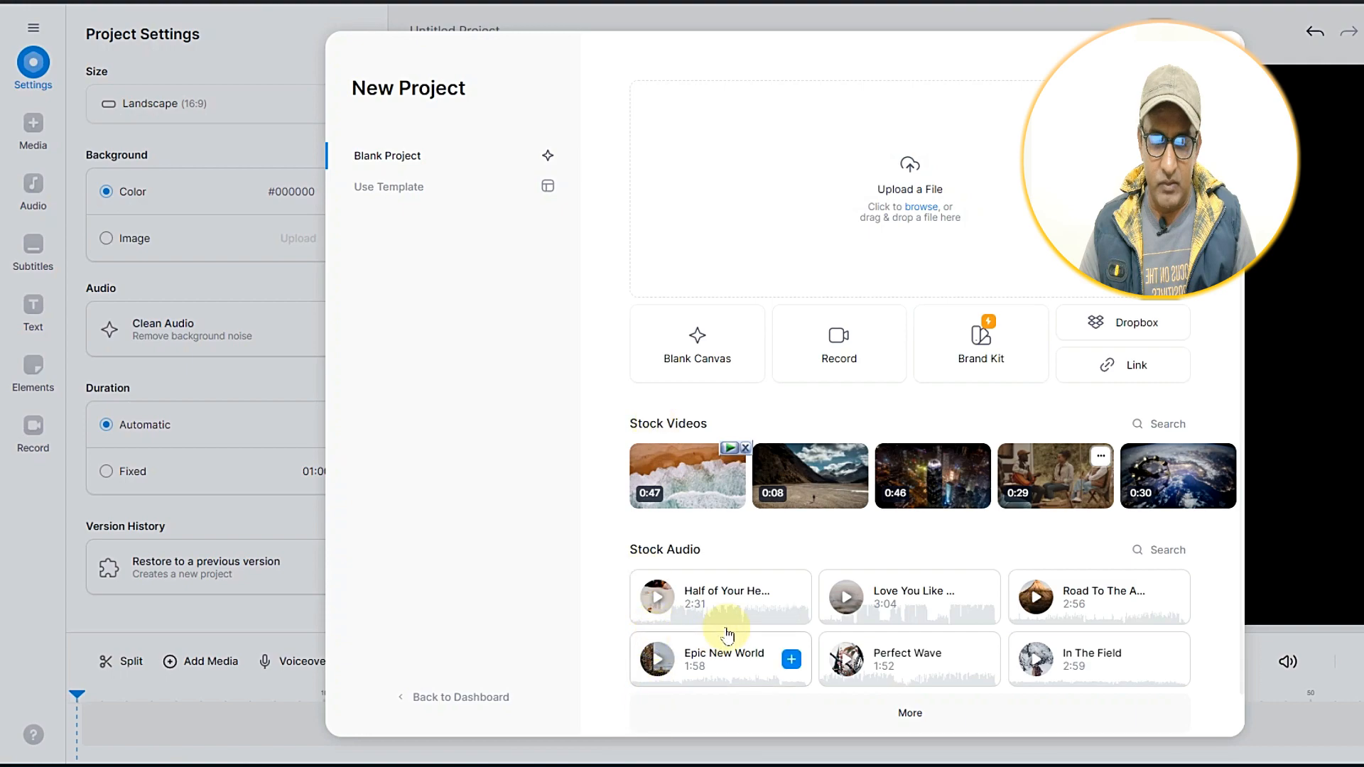
scroll(732, 622, "down", 1)
left_click(914, 671)
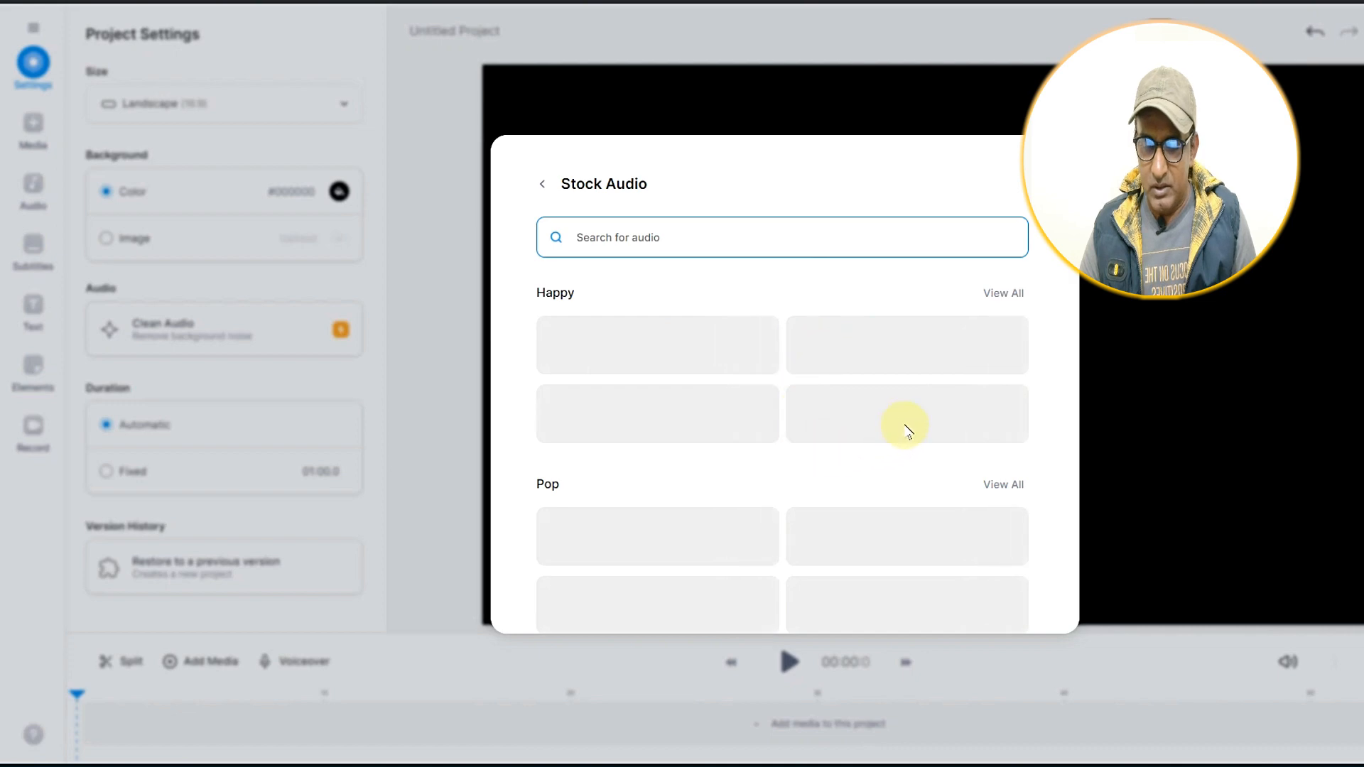
scroll(906, 427, "down", 5)
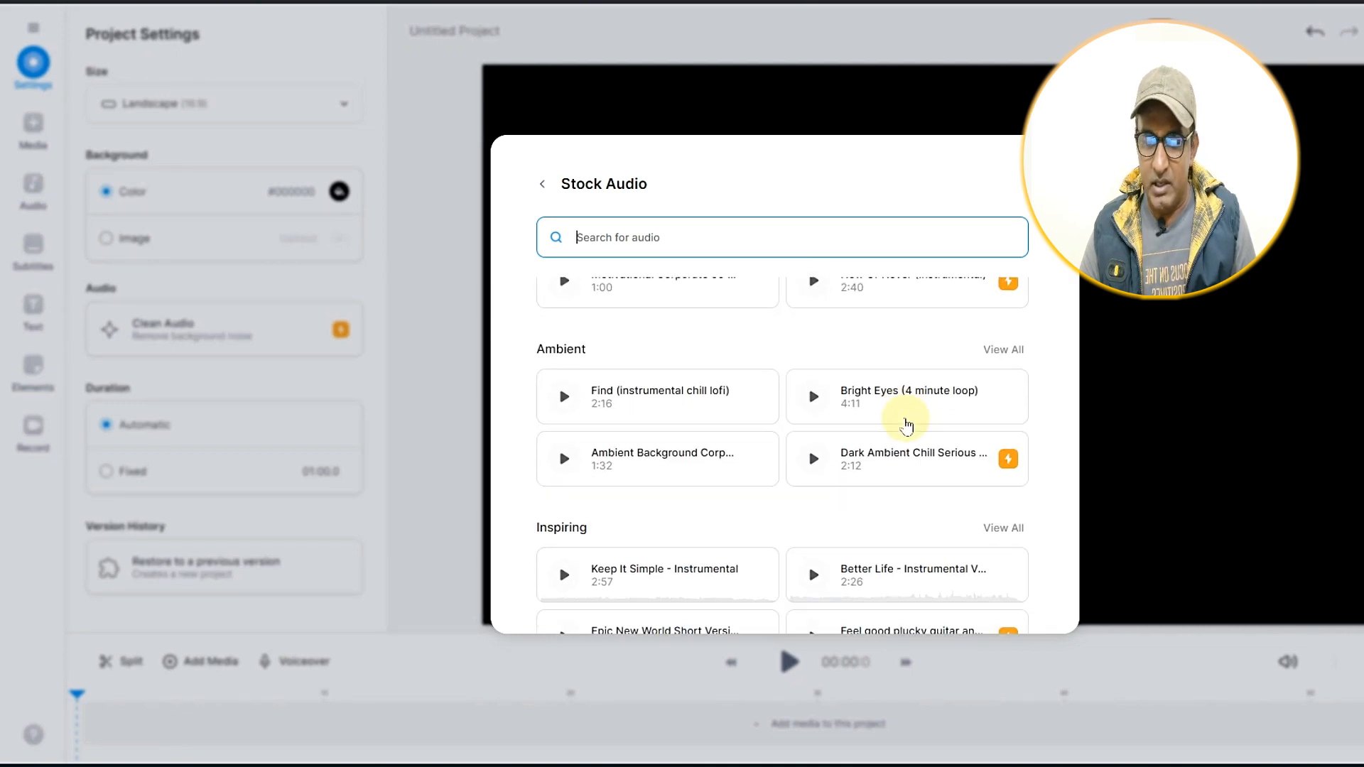
scroll(907, 425, "down", 5)
scroll(910, 426, "up", 6)
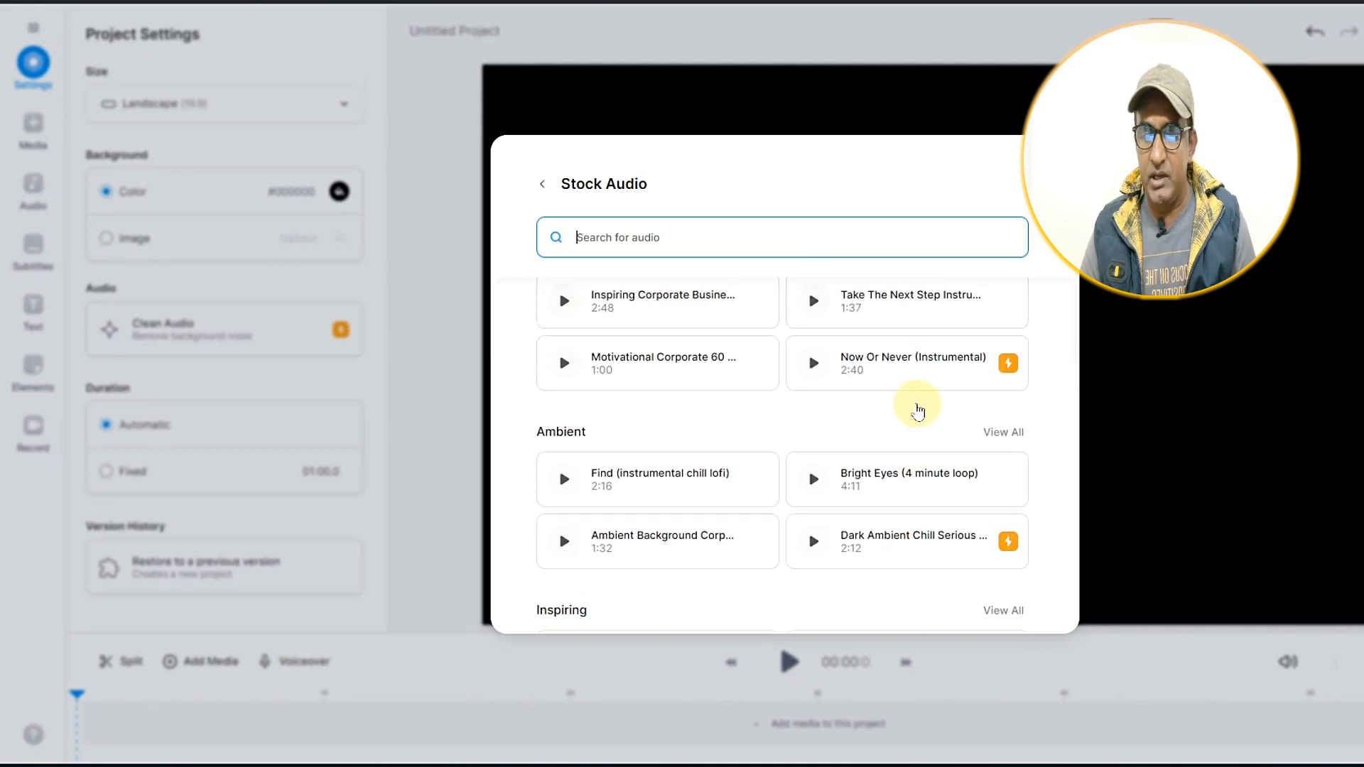
scroll(781, 355, "up", 5)
left_click(542, 185)
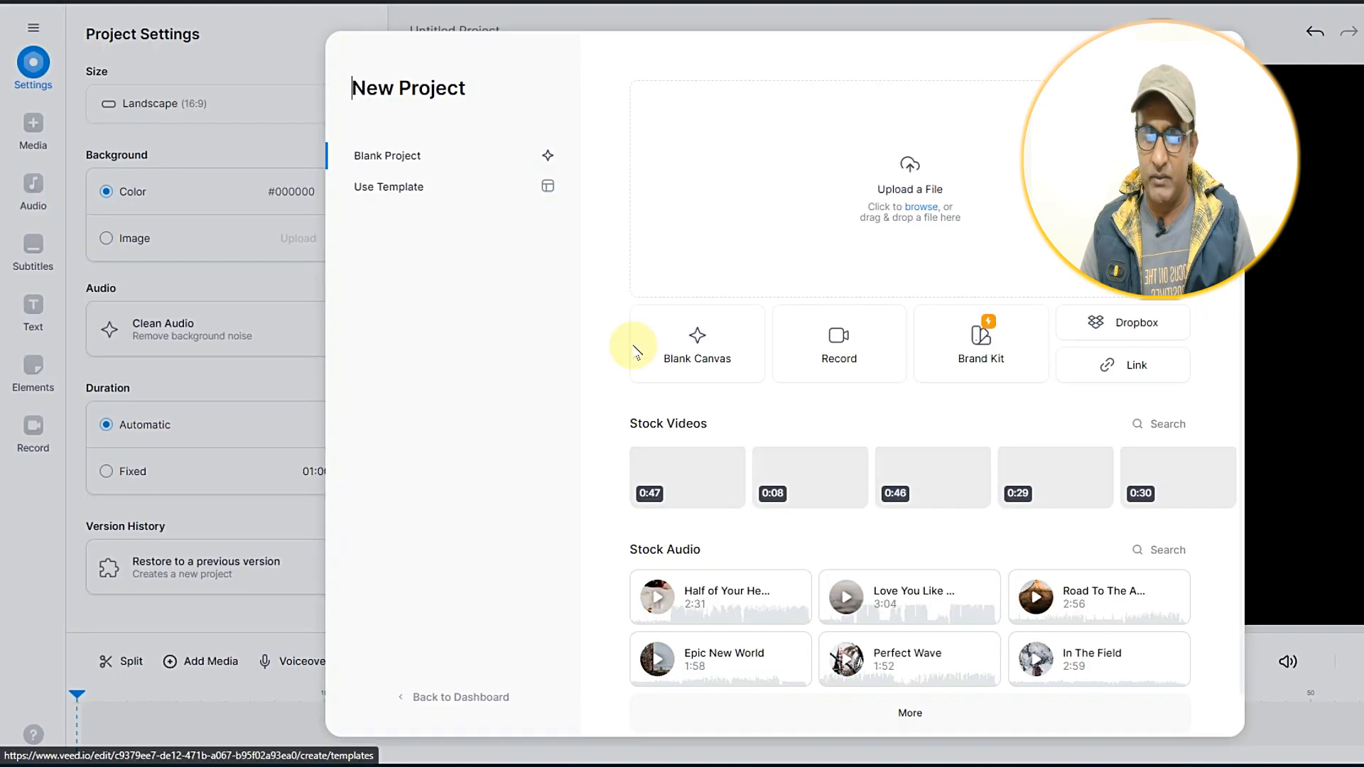
- Browse the stock videos and start the project with the 0:08 clip of a person walking in a mountain valley
left_click(1218, 483)
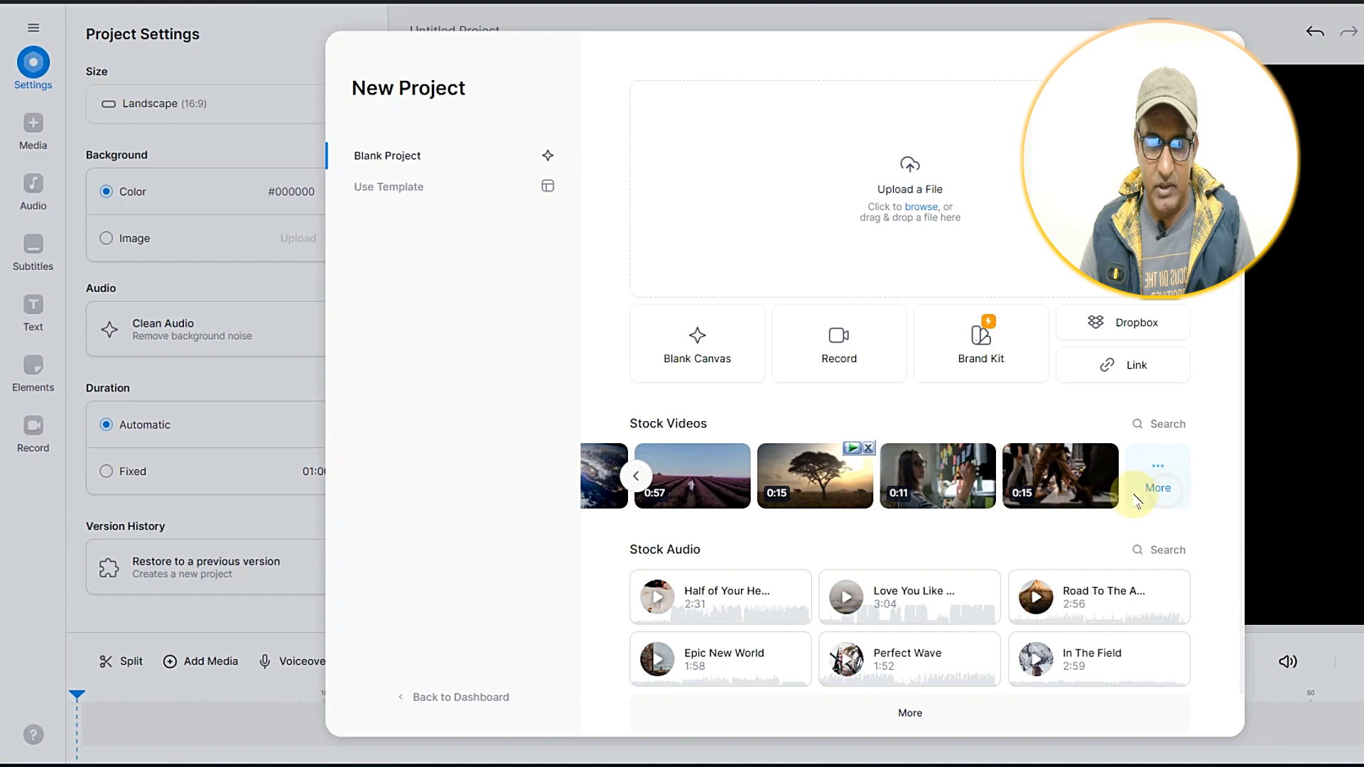
left_click(1159, 490)
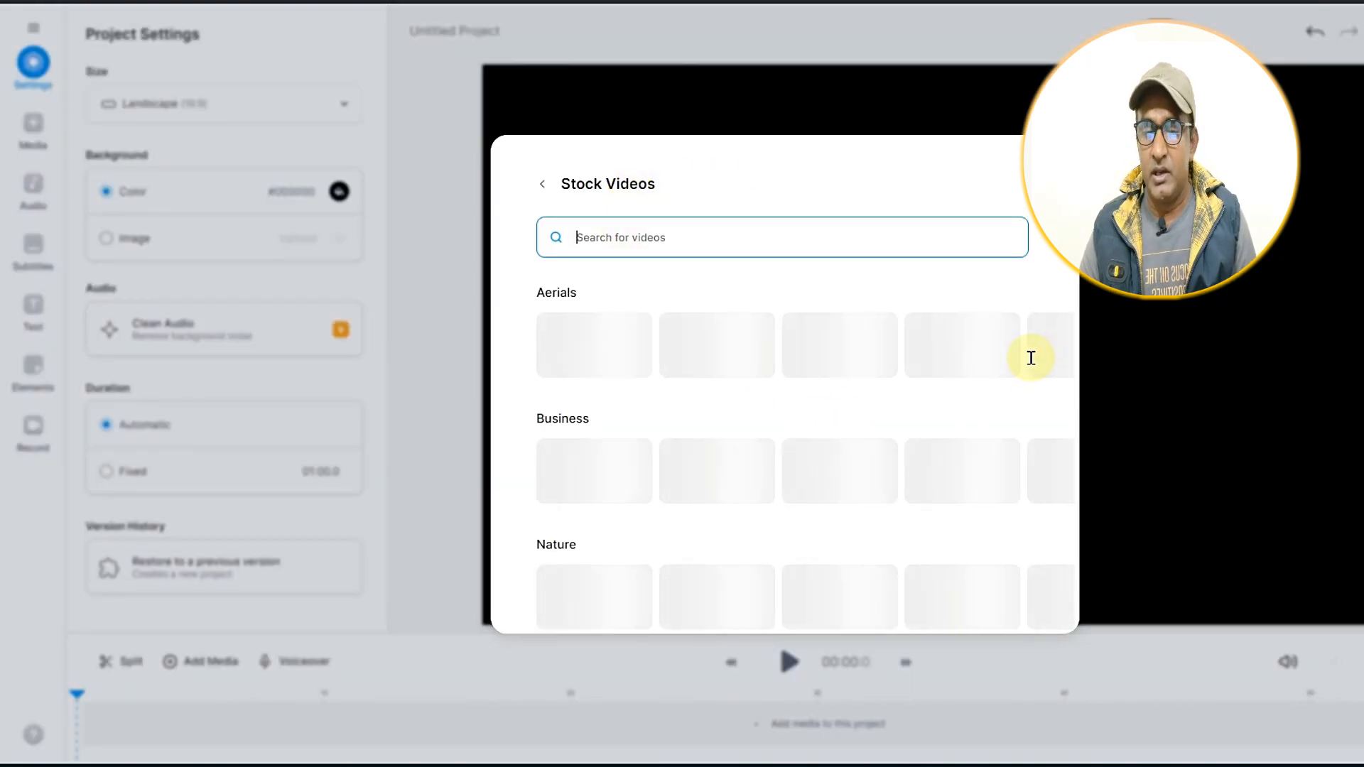
mouse_move(1032, 363)
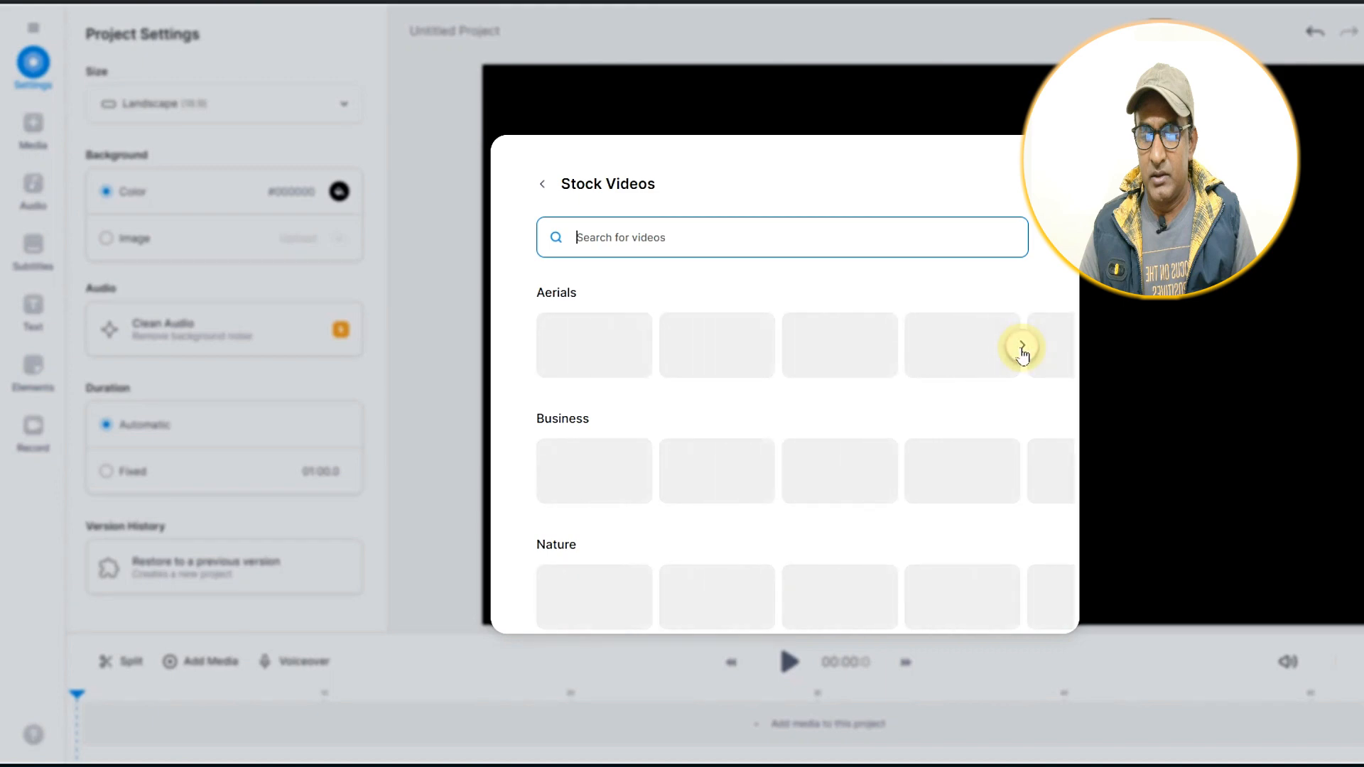
left_click(550, 182)
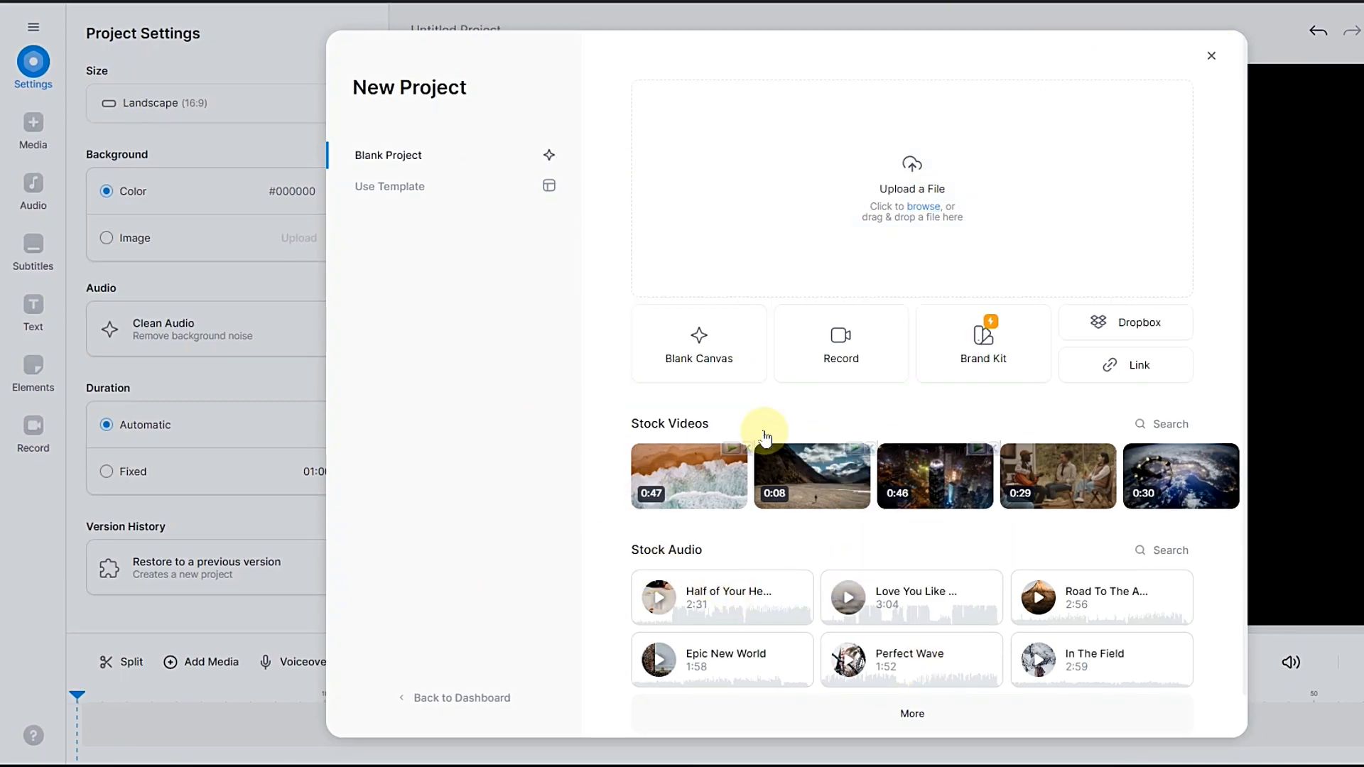
left_click(806, 462)
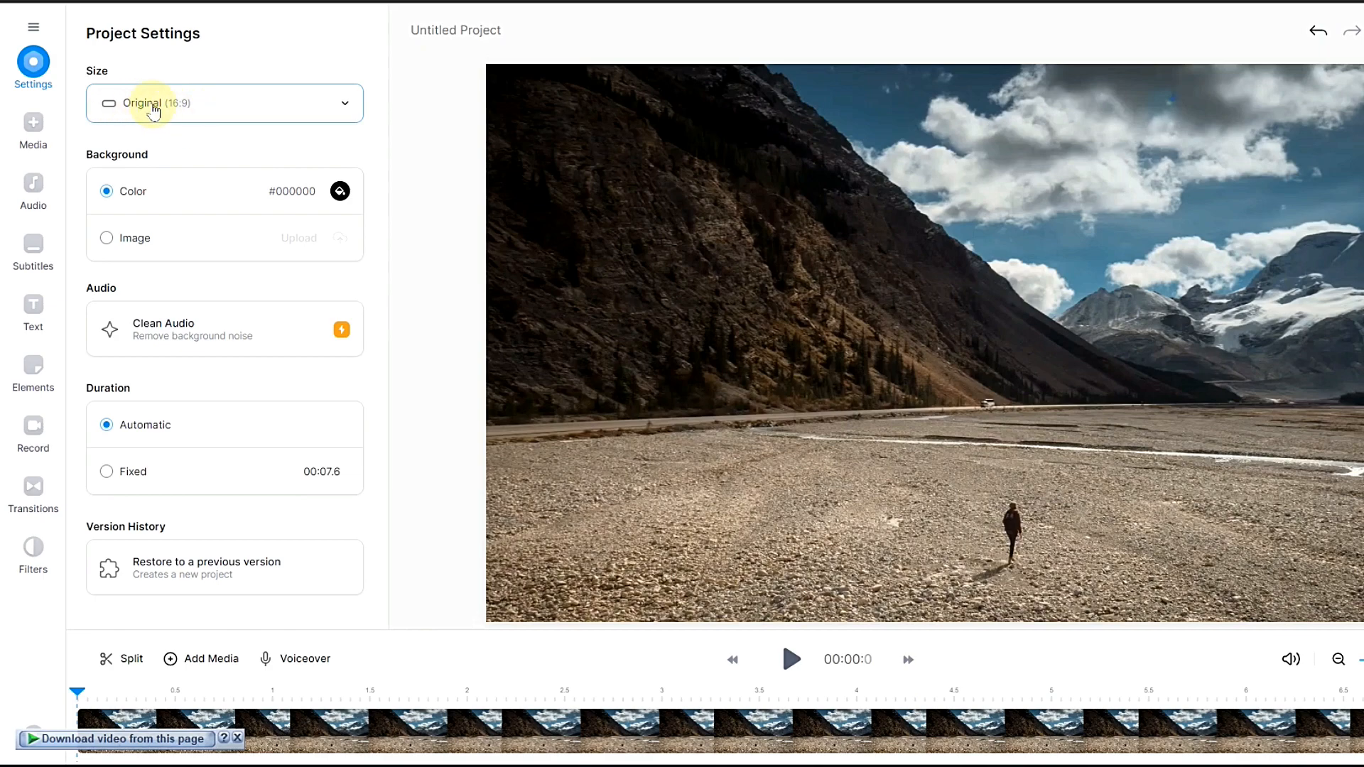
- Set the project size to YouTube Short (9:16)
left_click(221, 112)
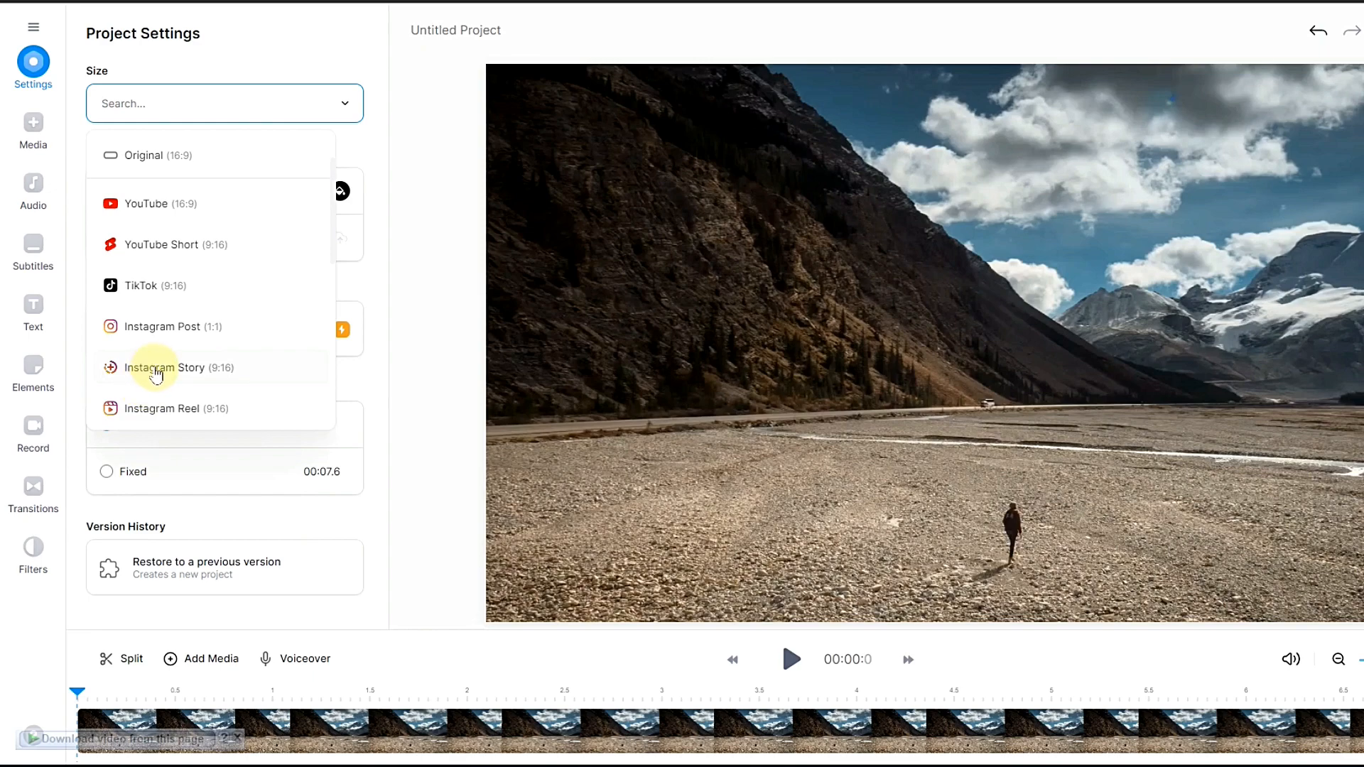
scroll(163, 411, "down", 3)
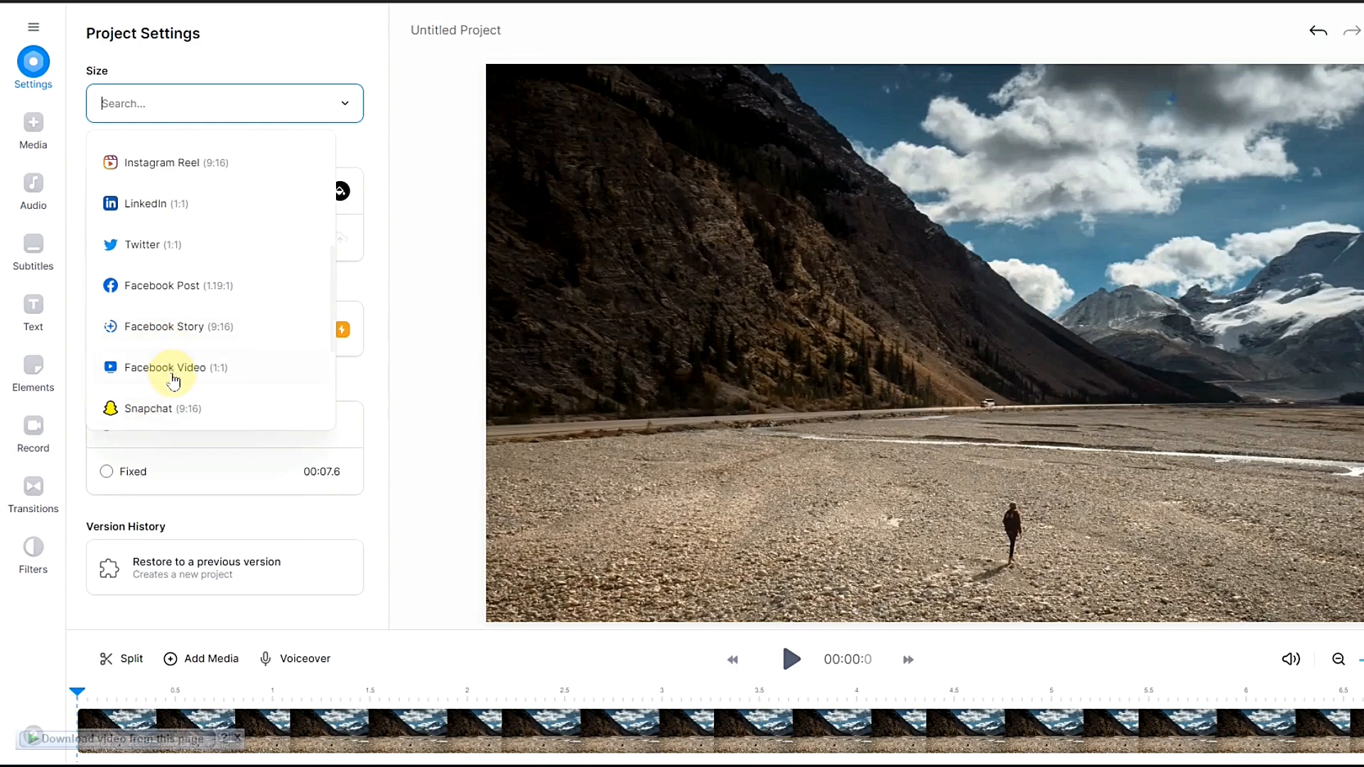
scroll(226, 331, "down", 3)
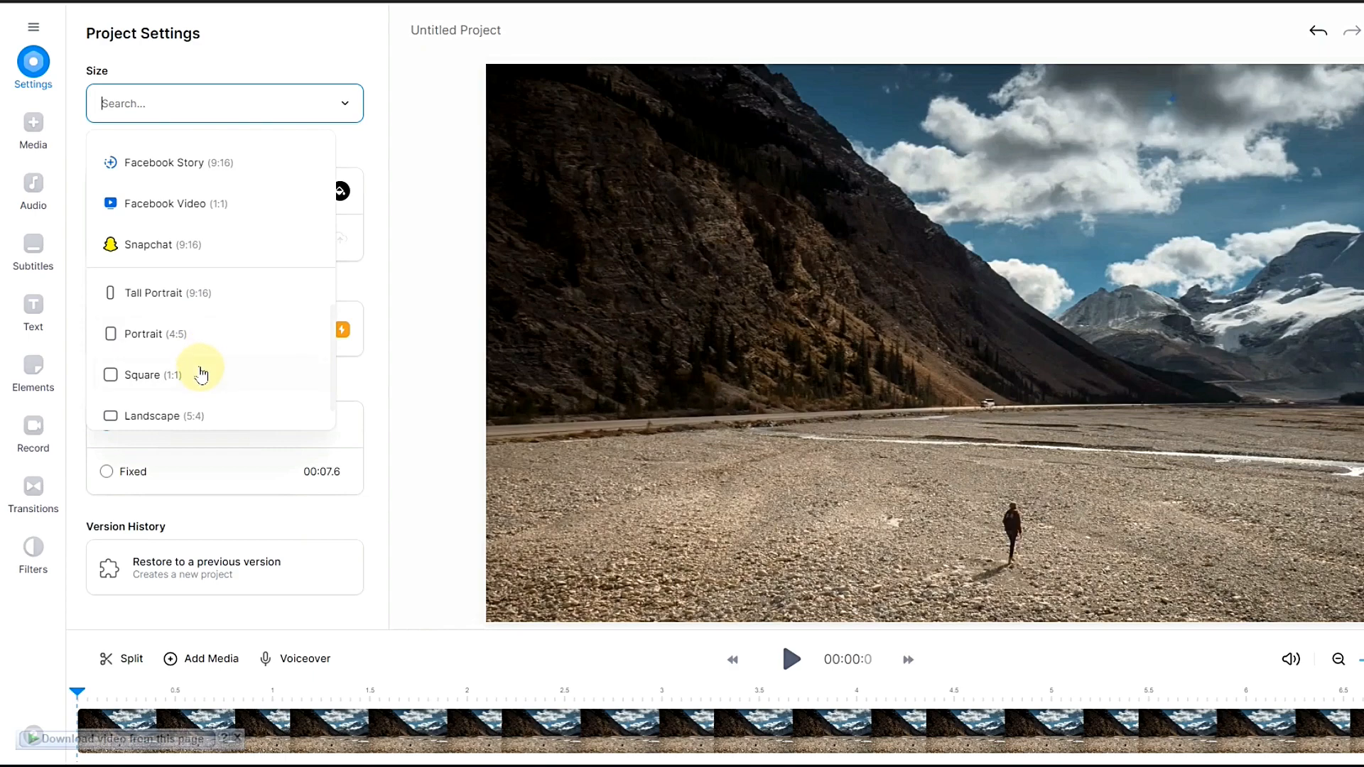
scroll(203, 341, "up", 5)
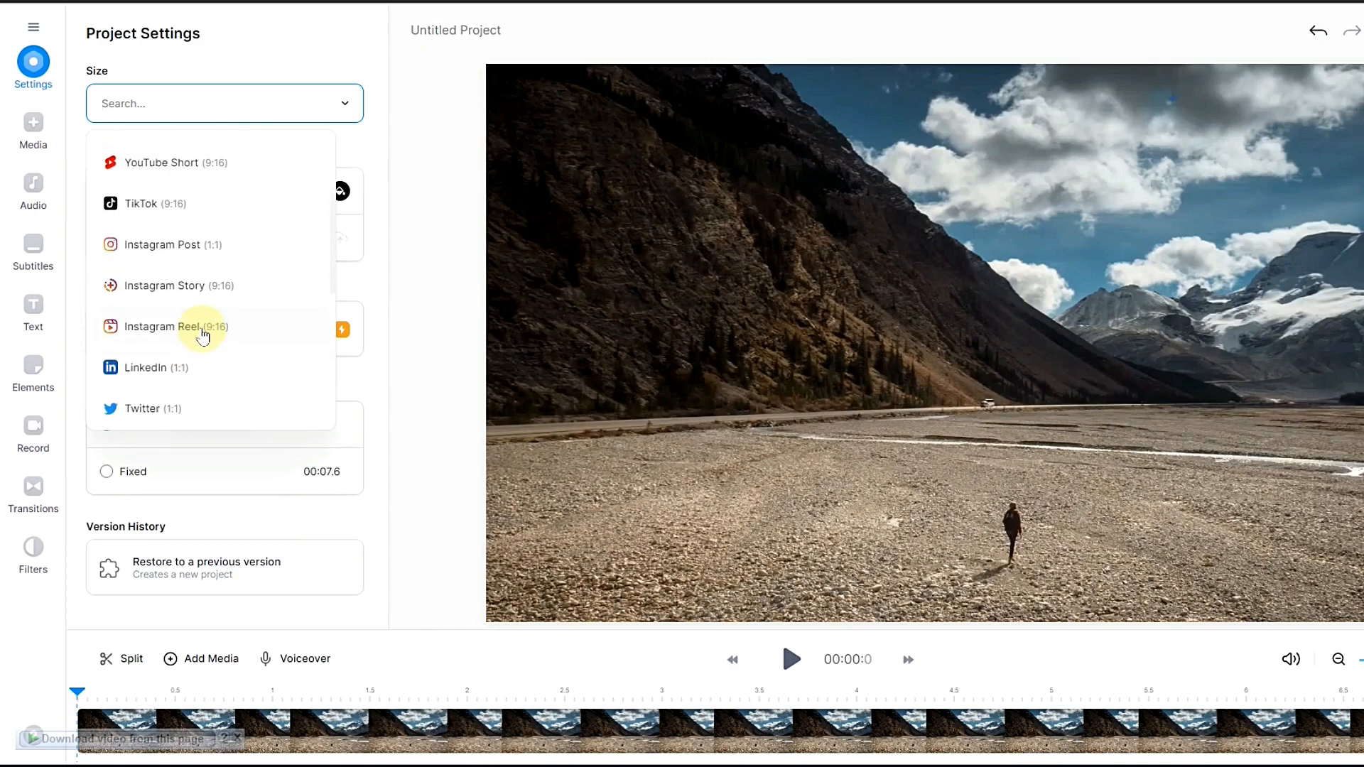
scroll(203, 337, "up", 2)
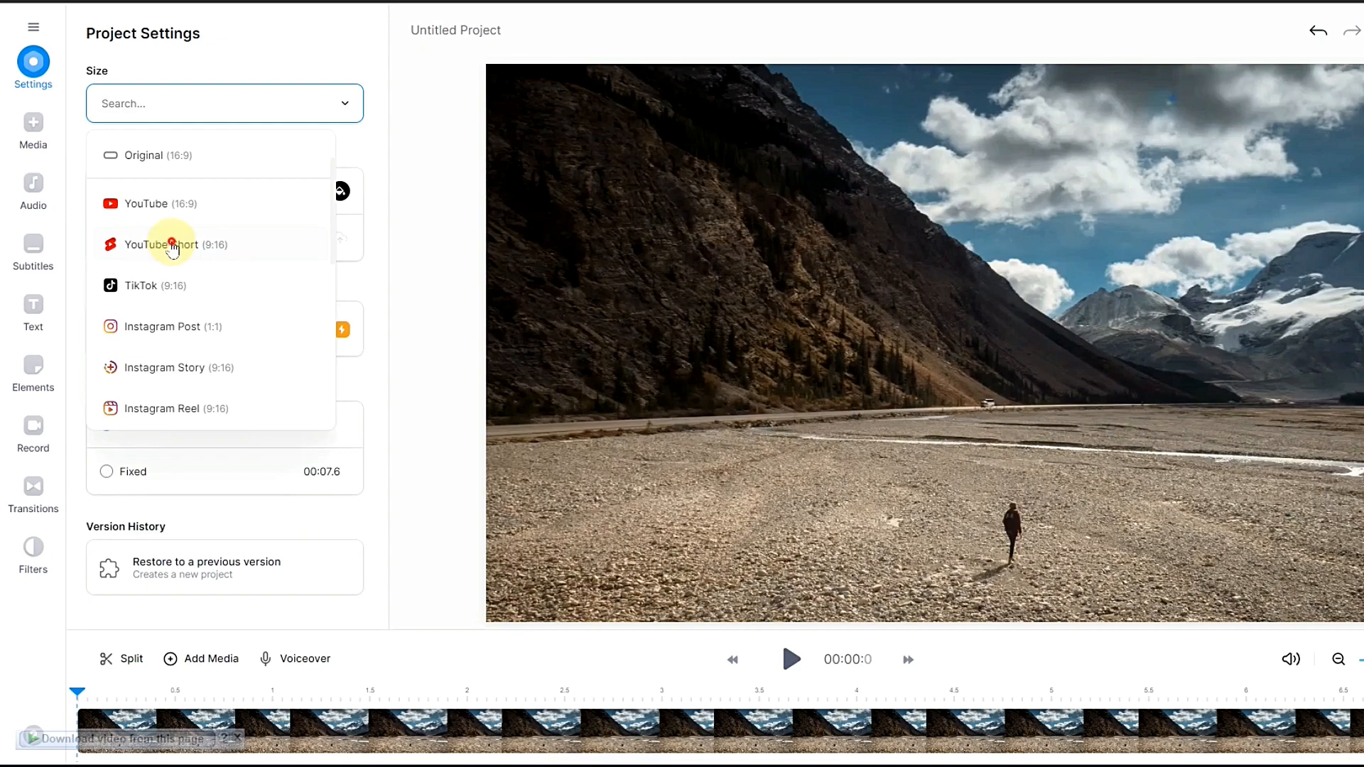
left_click(172, 245)
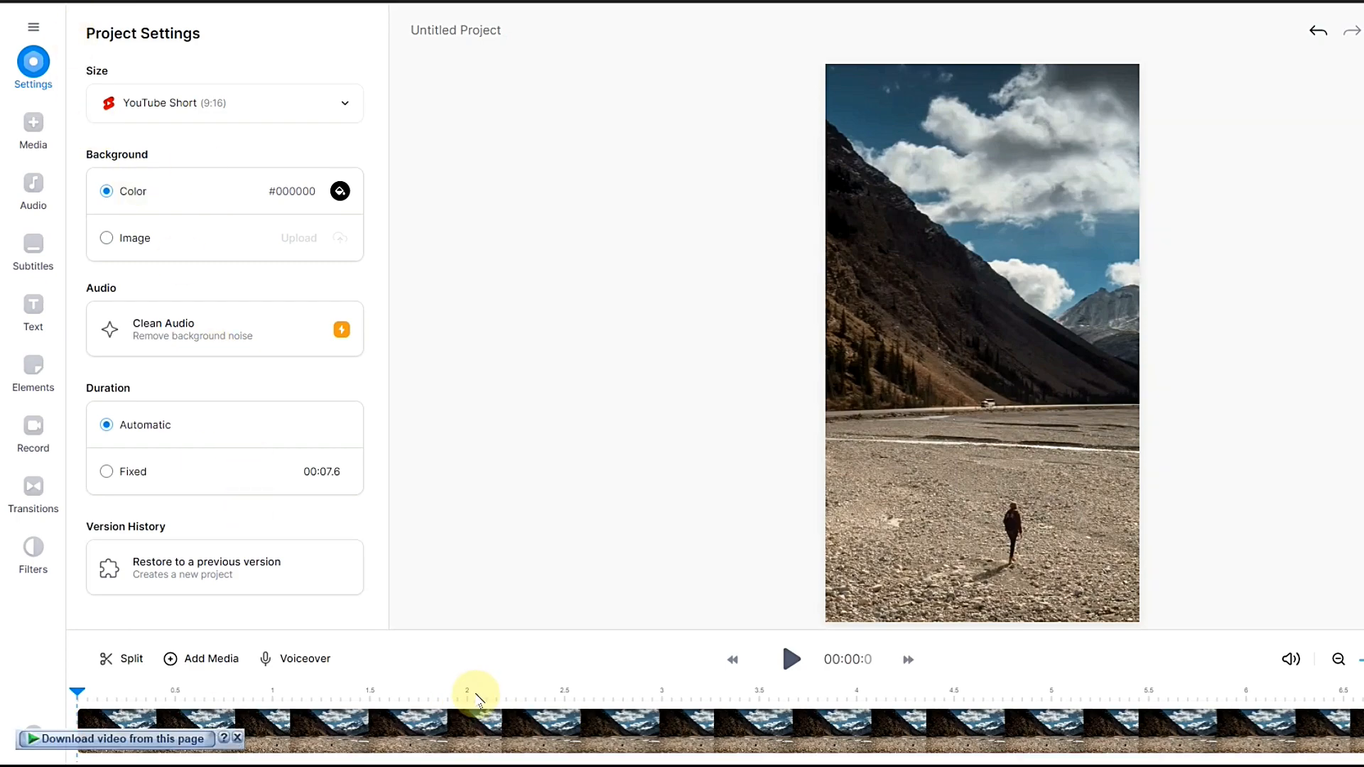
left_click(426, 730)
left_click(483, 709)
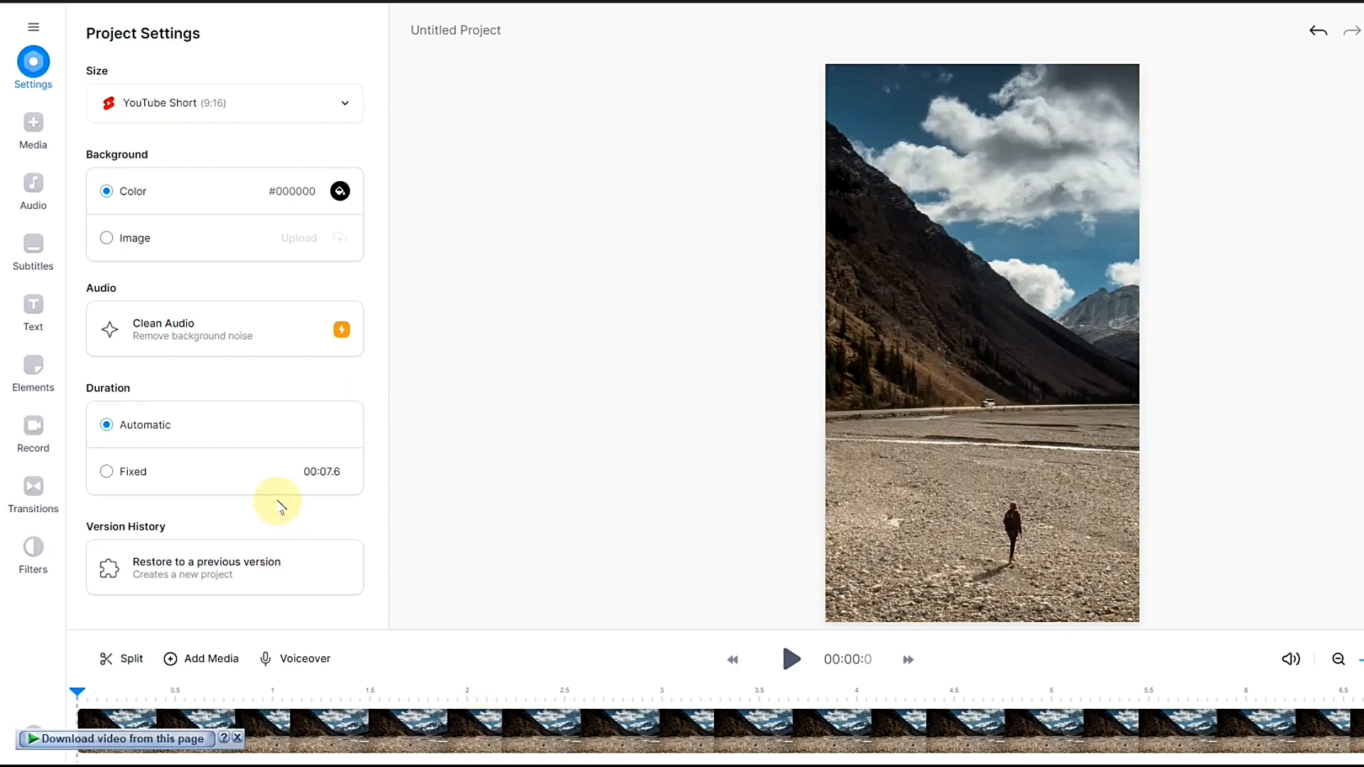
- Open the project's media options, and switch to Google to search for "motivational quotes"
left_click(30, 139)
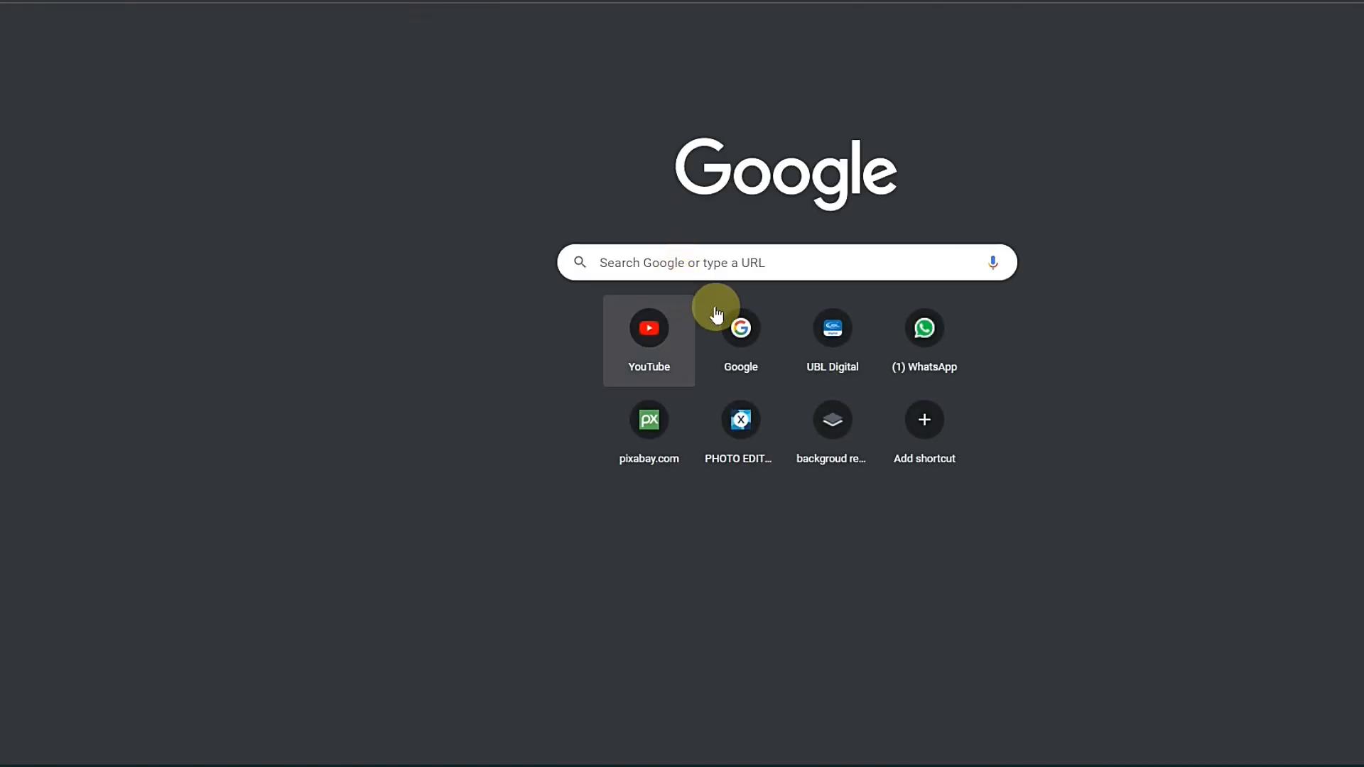
left_click(741, 330)
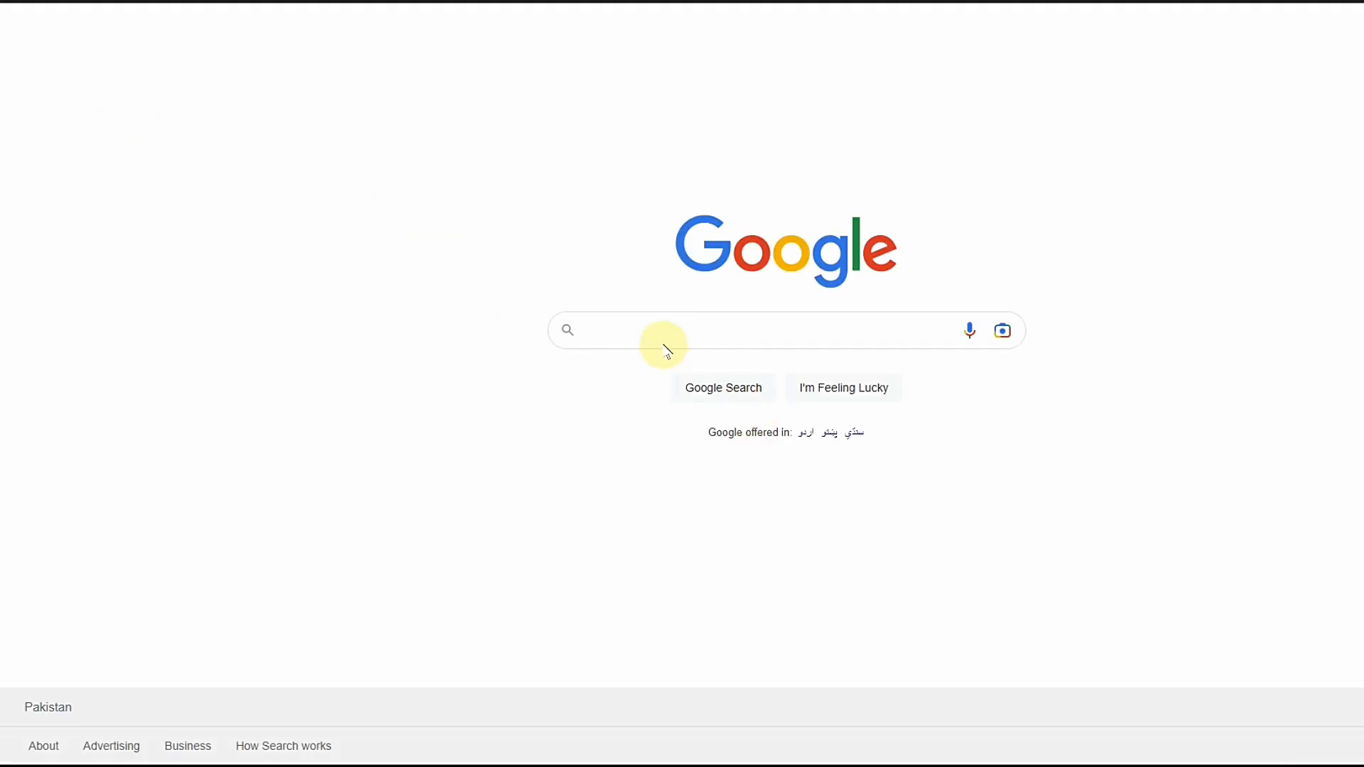
left_click(655, 337)
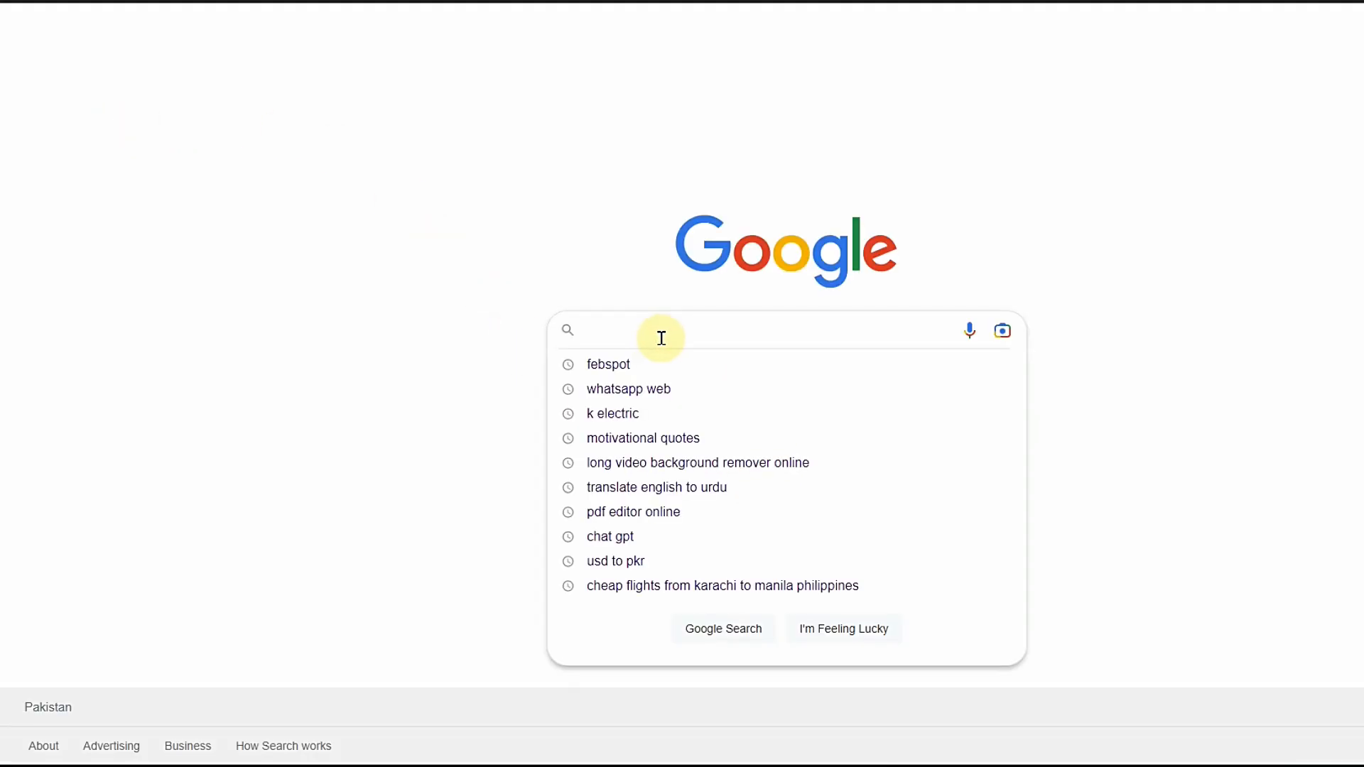
left_click(658, 449)
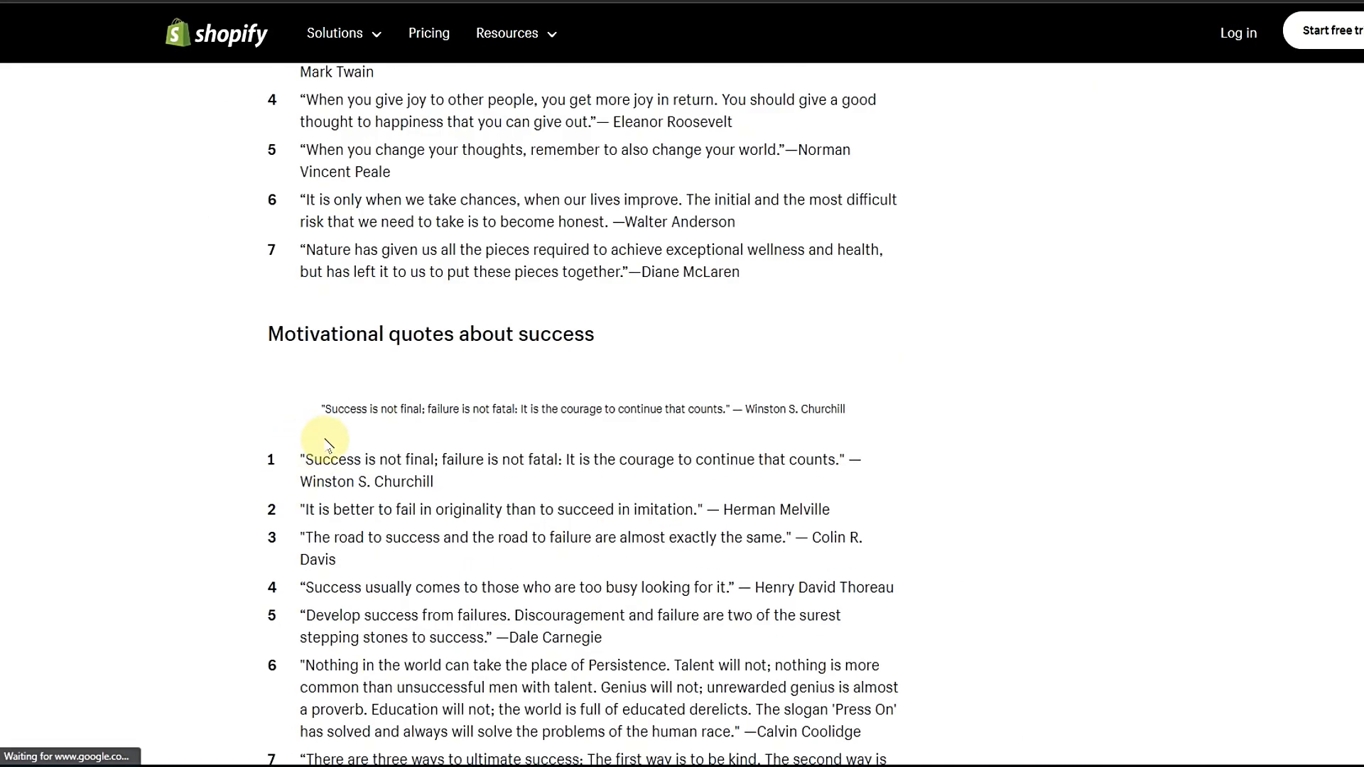
- Copy the first quote, by Winston S. Churchill, from the numbered list of motivational quotes about success on the Shopify page
scroll(386, 490, "down", 5)
triple_click(450, 313)
right_click(354, 297)
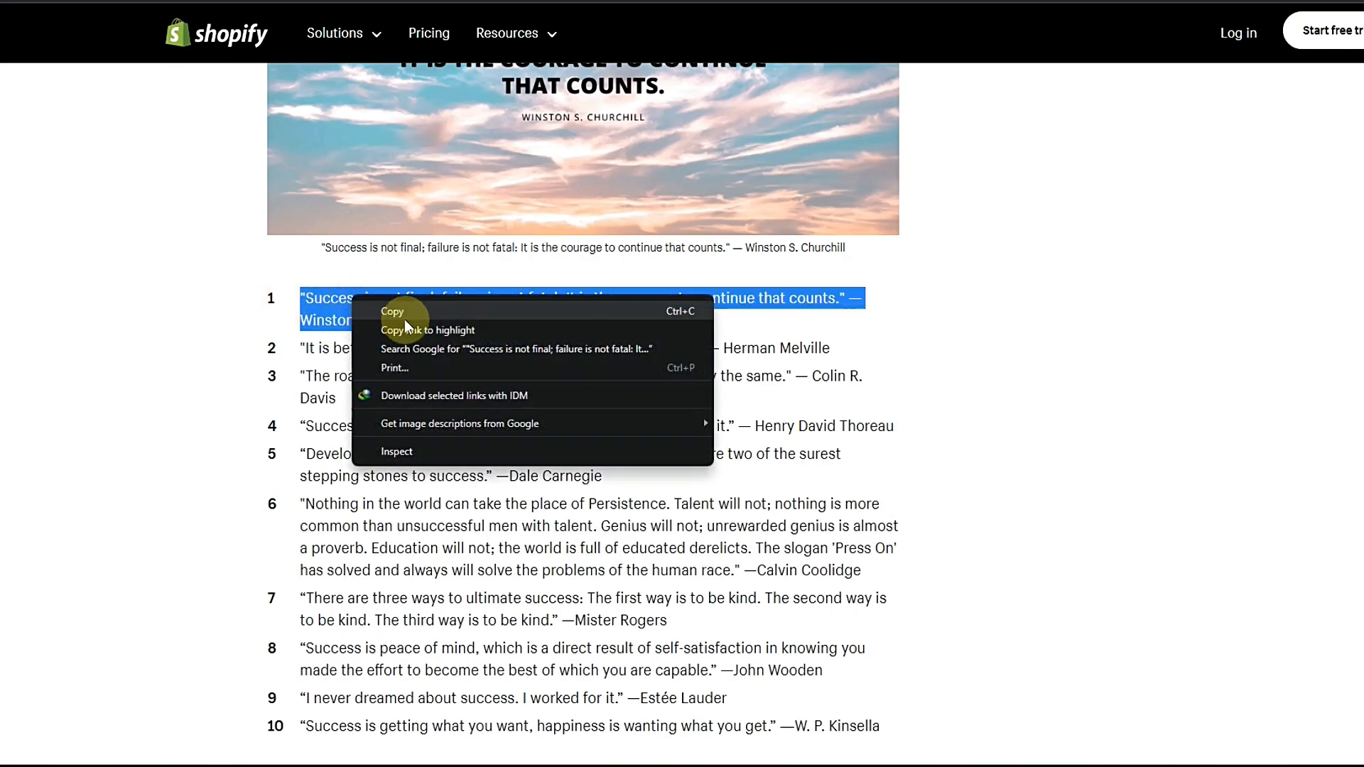
left_click(400, 310)
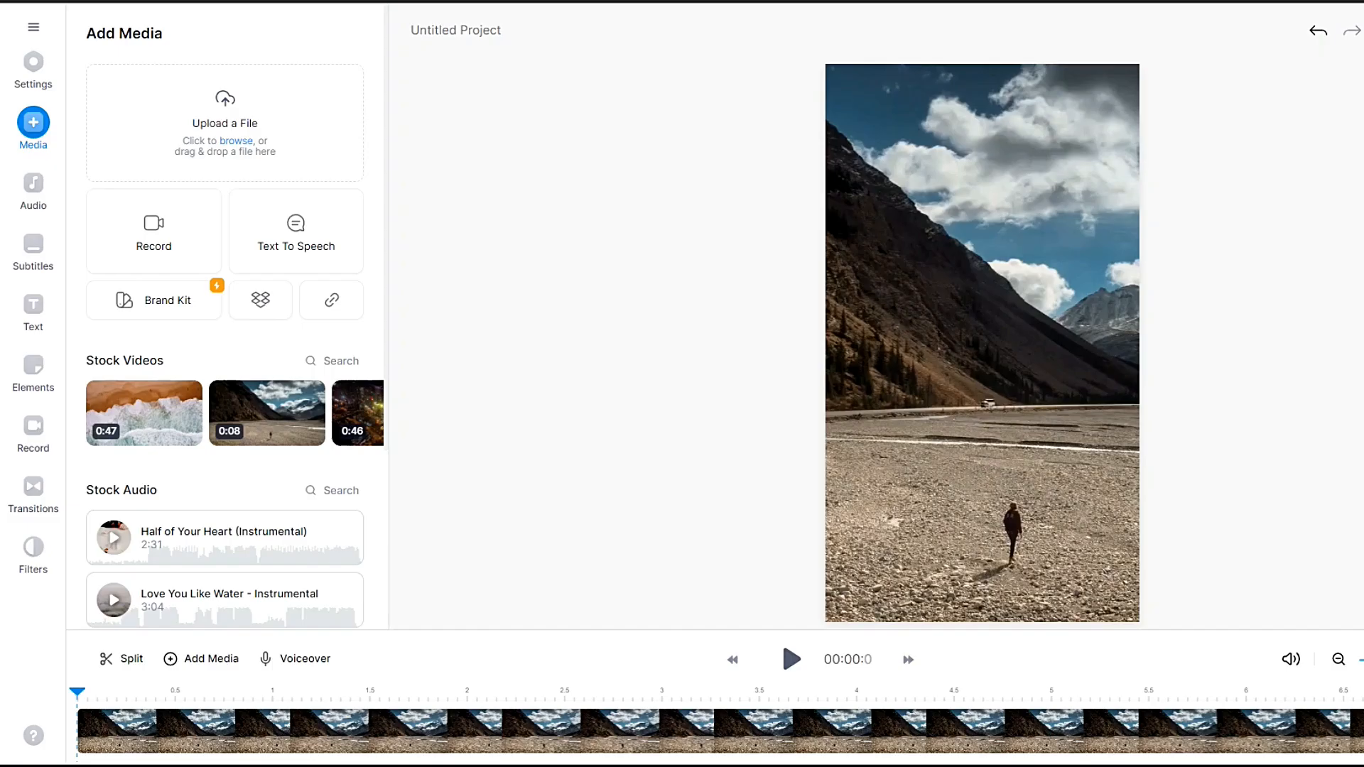
- Set up text to speech with English (IN) as the language and Prabhat (Male) as the voice
left_click(249, 235)
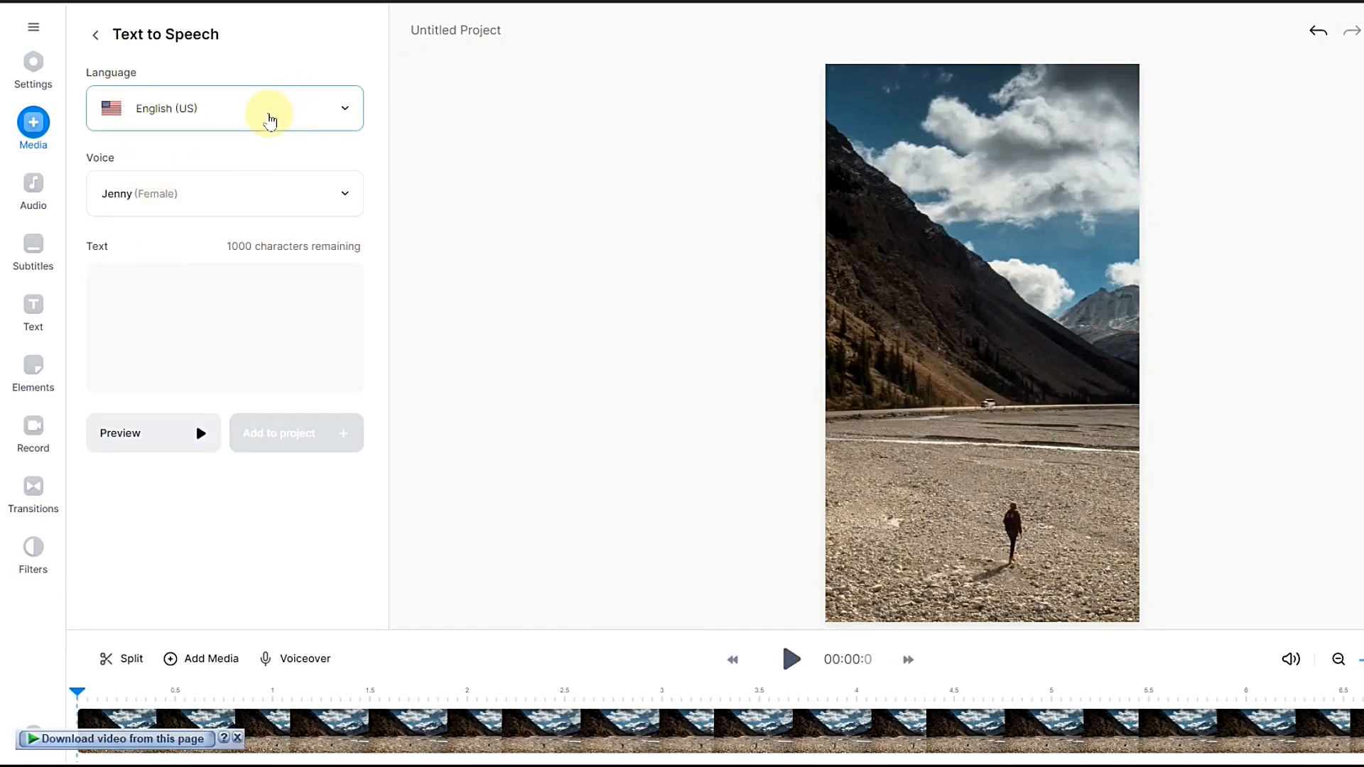
left_click(291, 110)
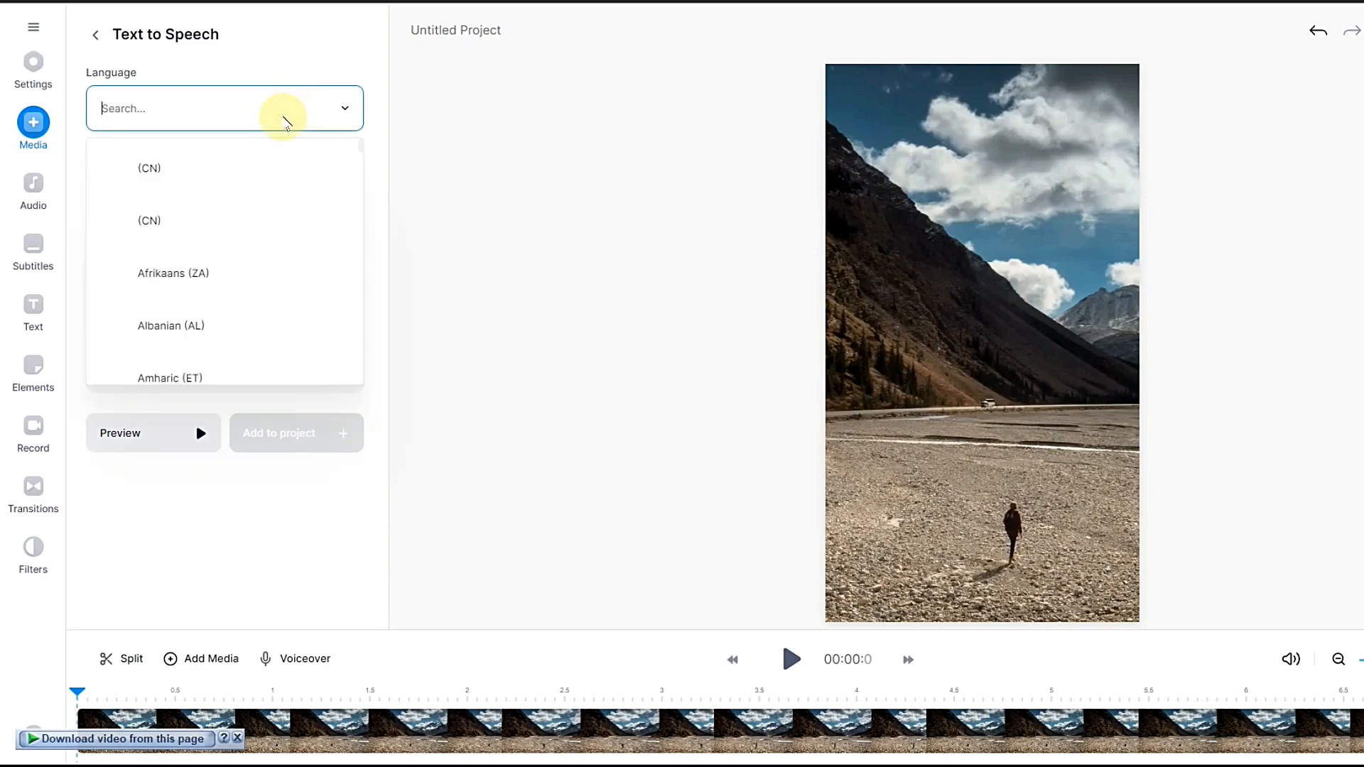
scroll(222, 268, "down", 10)
scroll(231, 266, "down", 20)
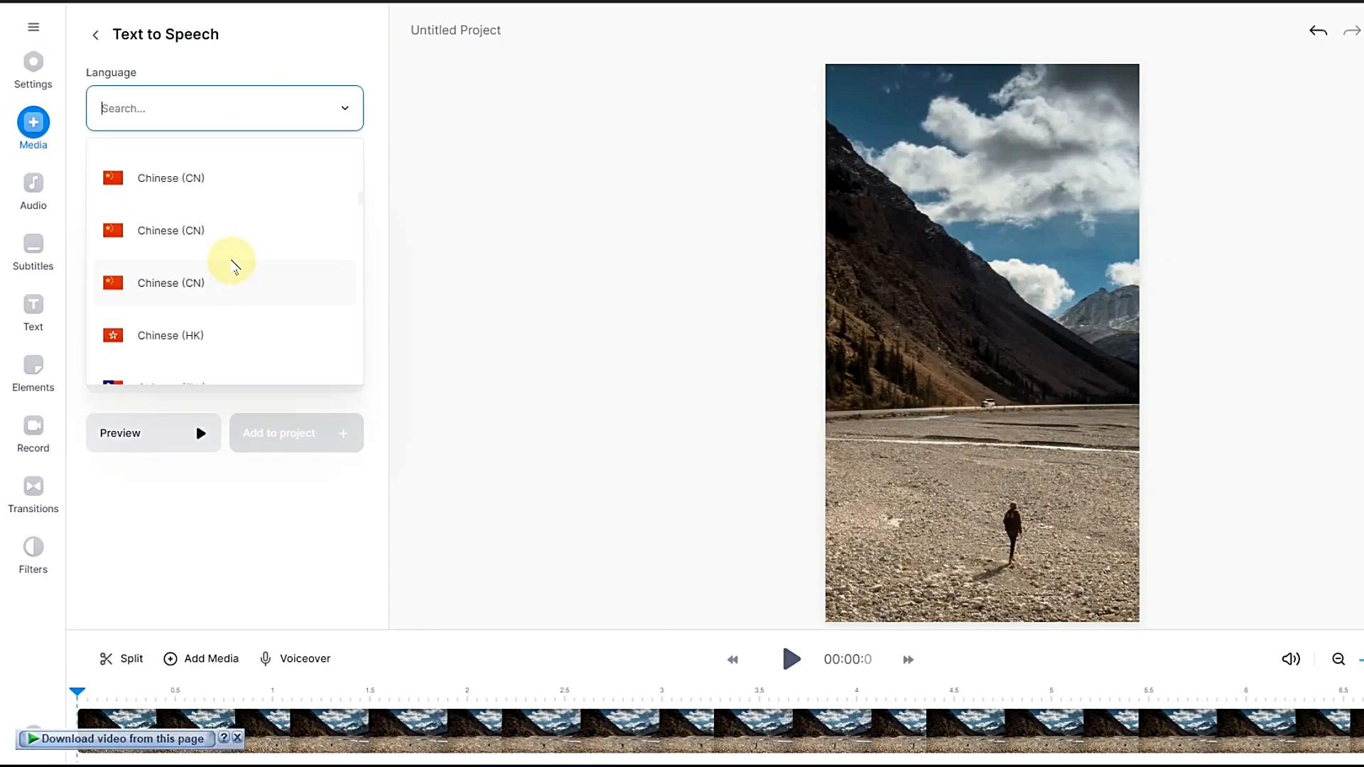
scroll(231, 266, "down", 10)
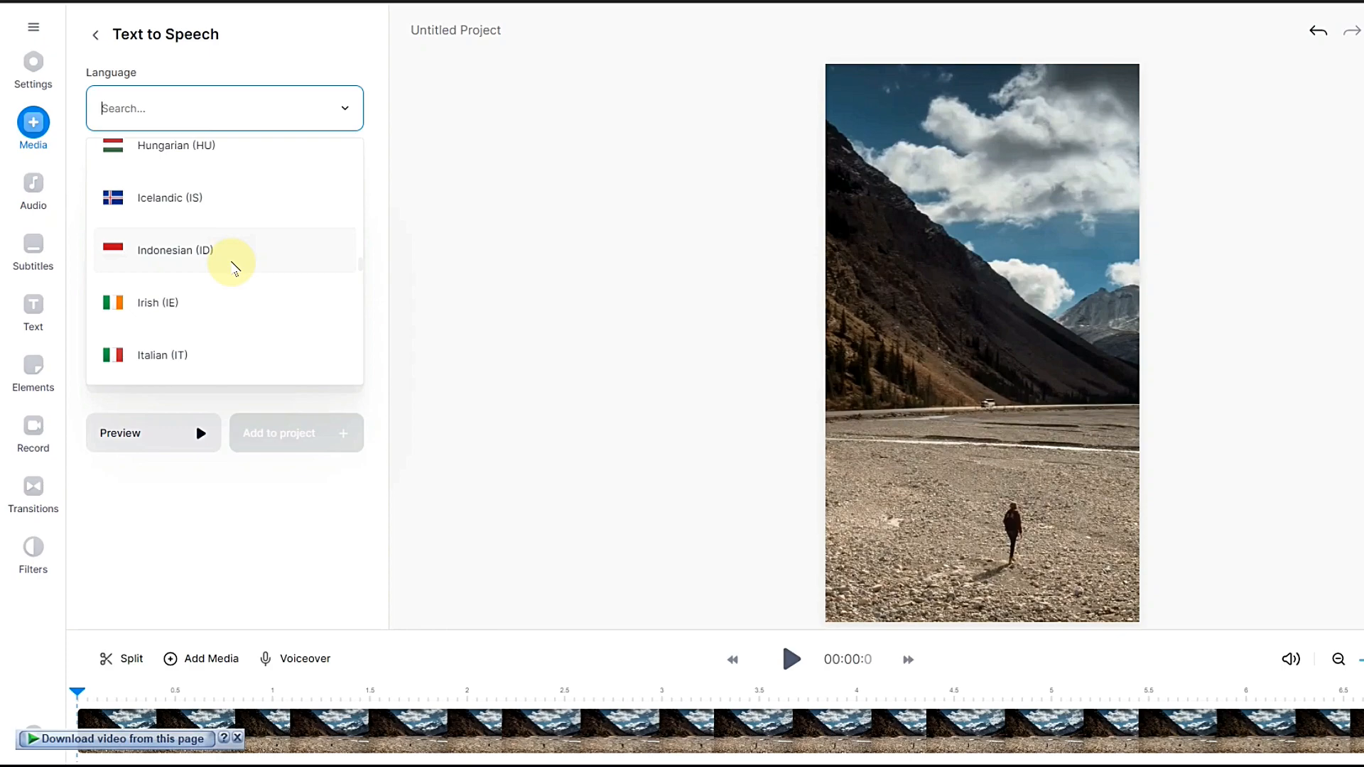
scroll(231, 267, "up", 15)
scroll(234, 269, "up", 20)
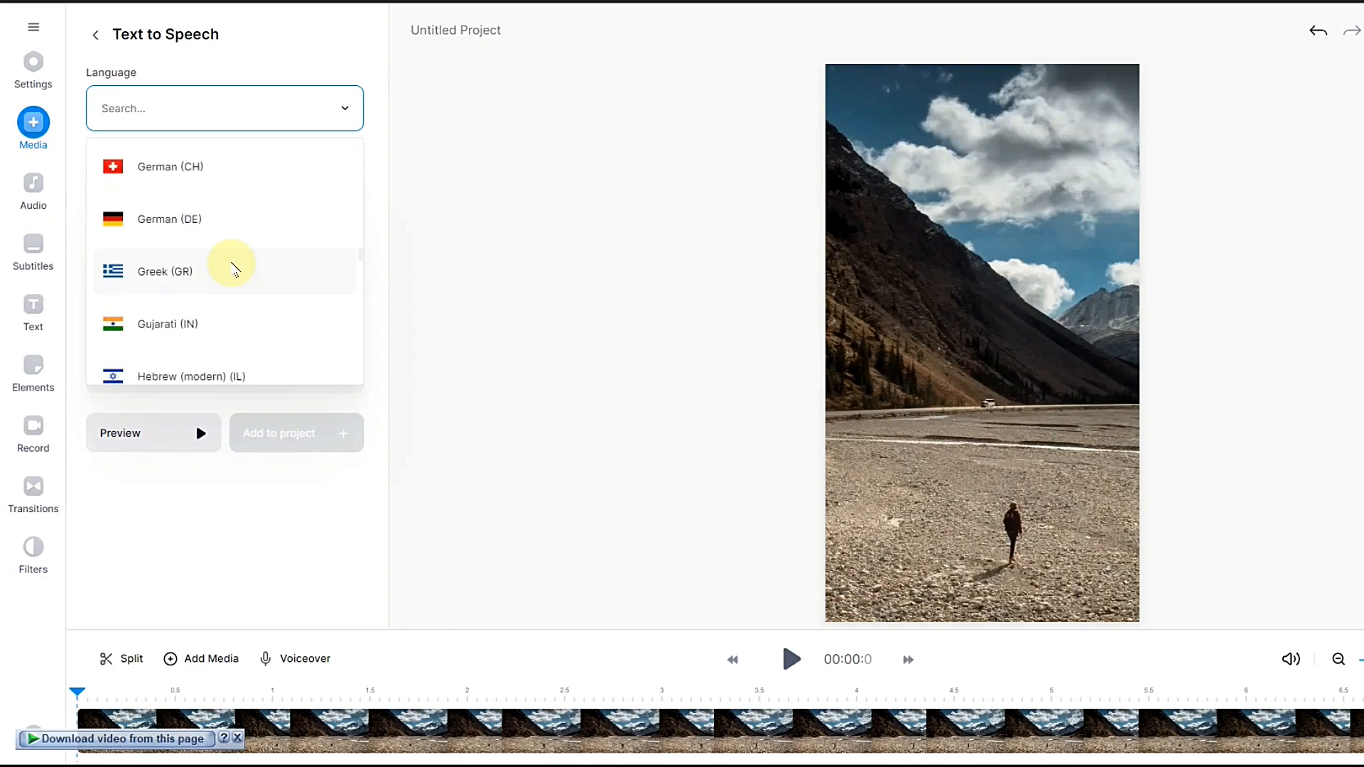
scroll(231, 269, "down", 8)
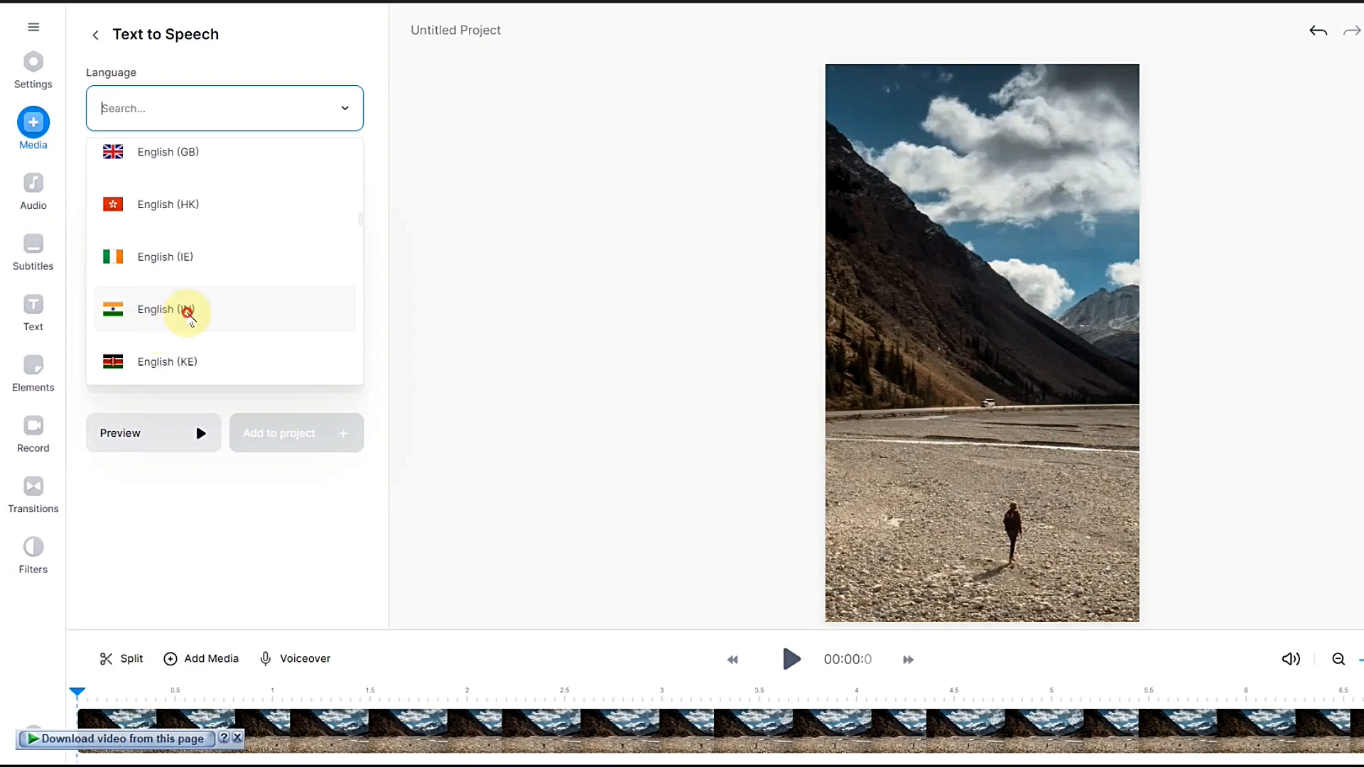
left_click(186, 313)
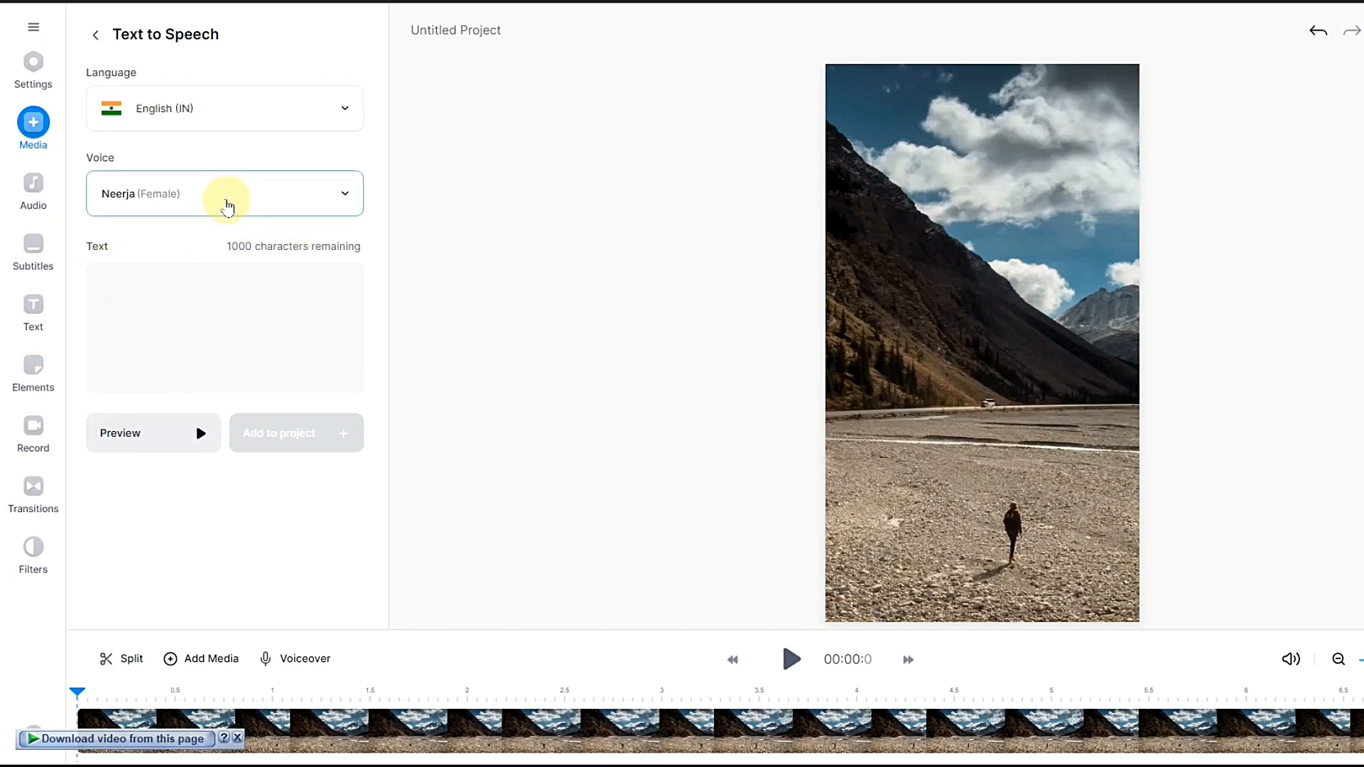
left_click(226, 200)
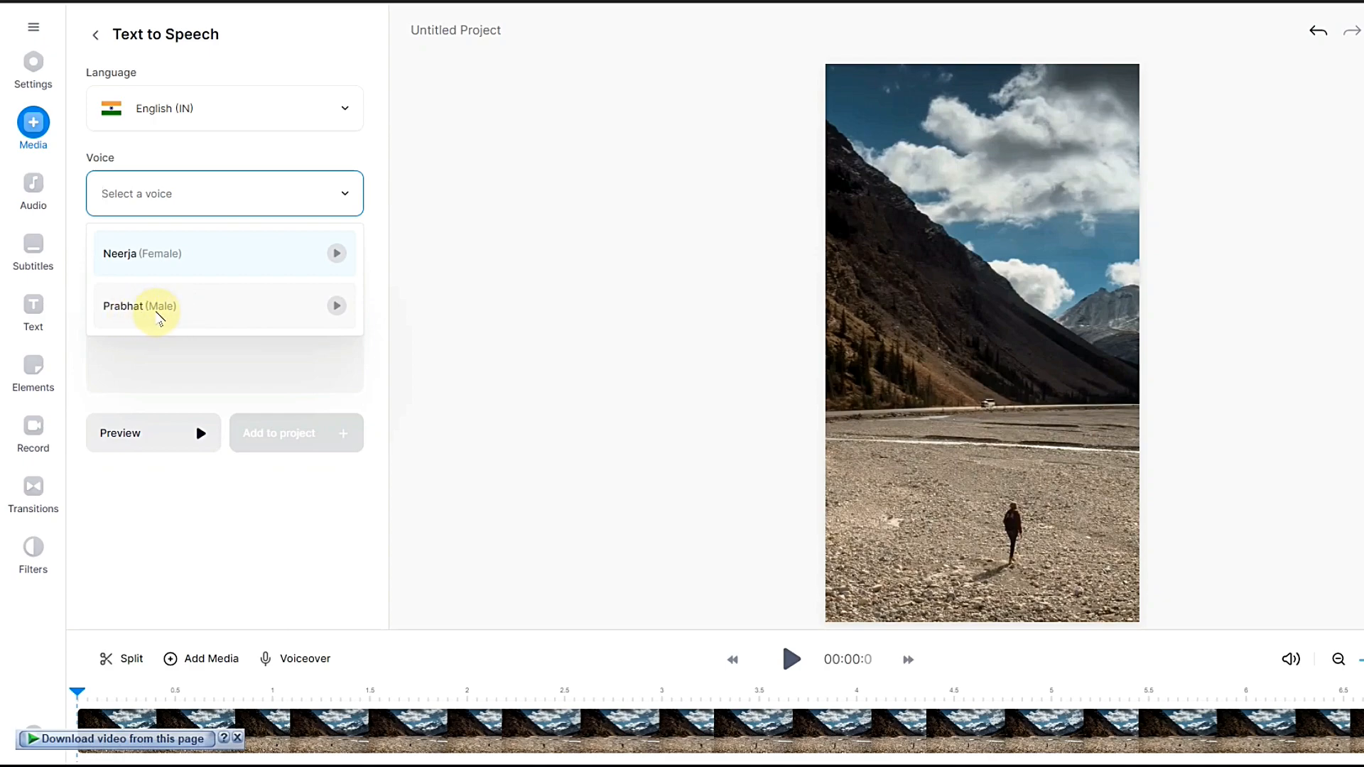
left_click(156, 312)
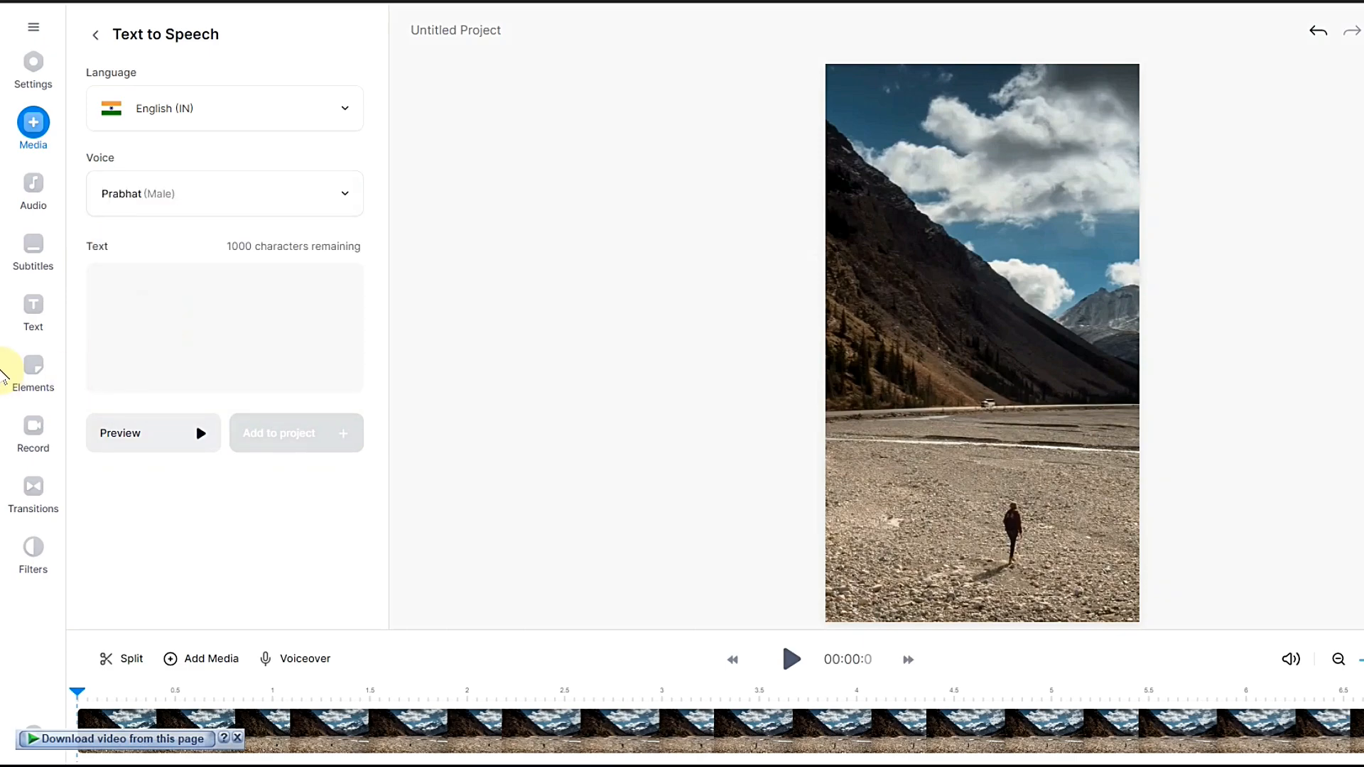
- Add the copied Winston S. Churchill quote to the project as speech, with "that counts" corrected to "those counts"
right_click(130, 279)
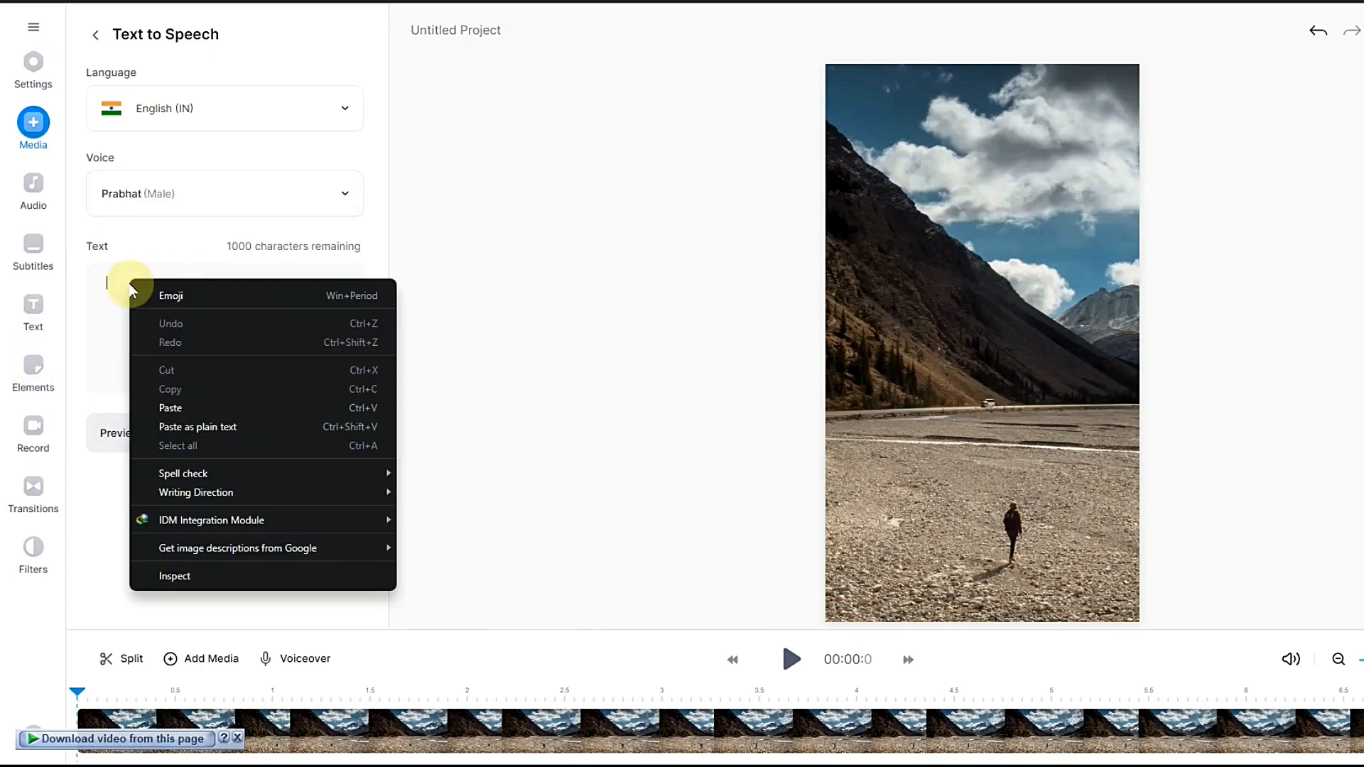
left_click(198, 410)
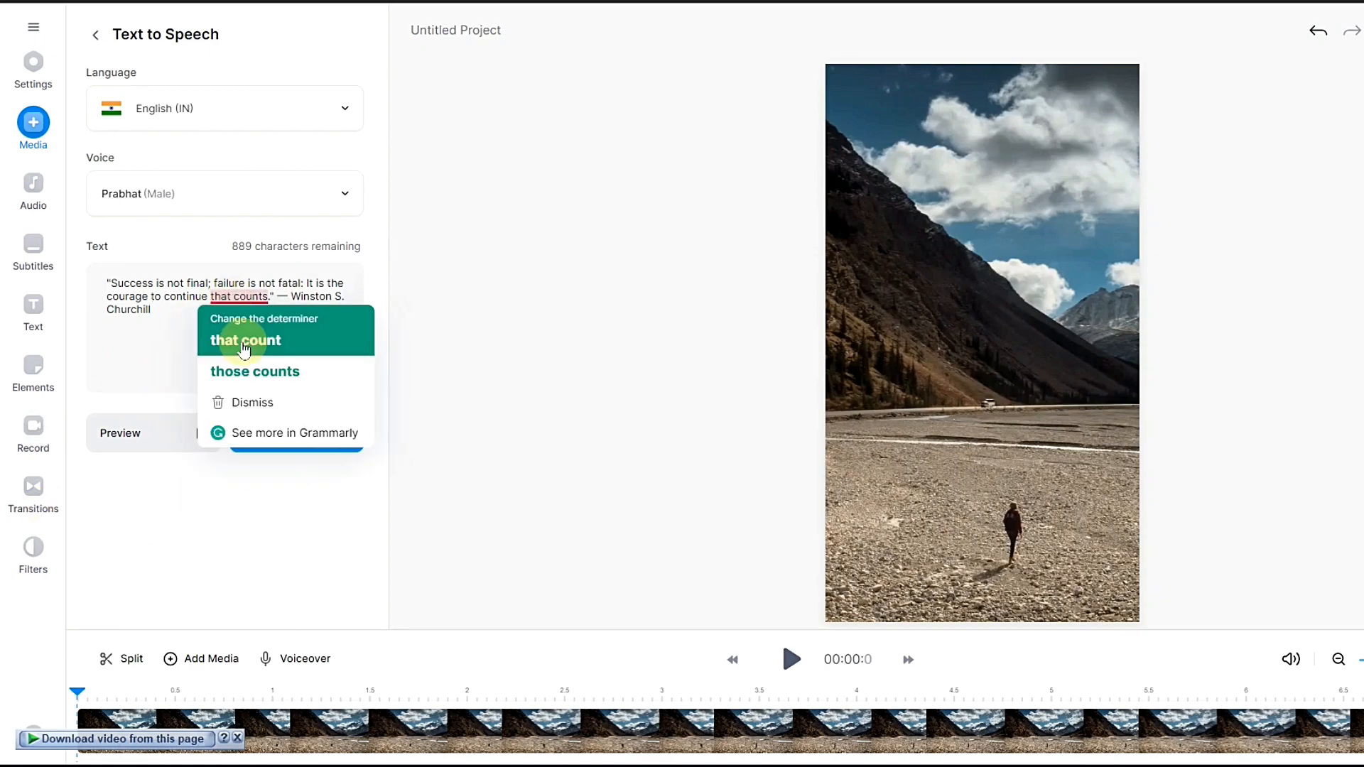
left_click(231, 354)
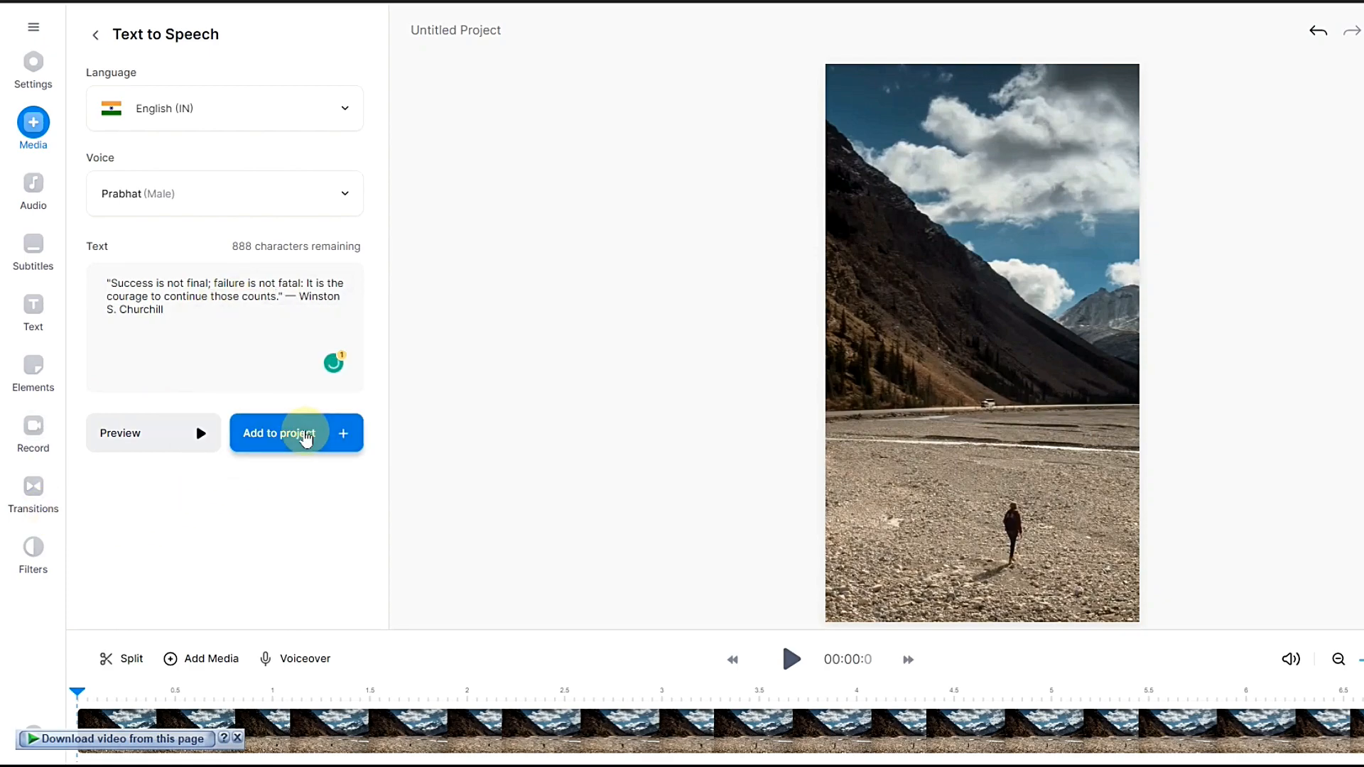
left_click(301, 437)
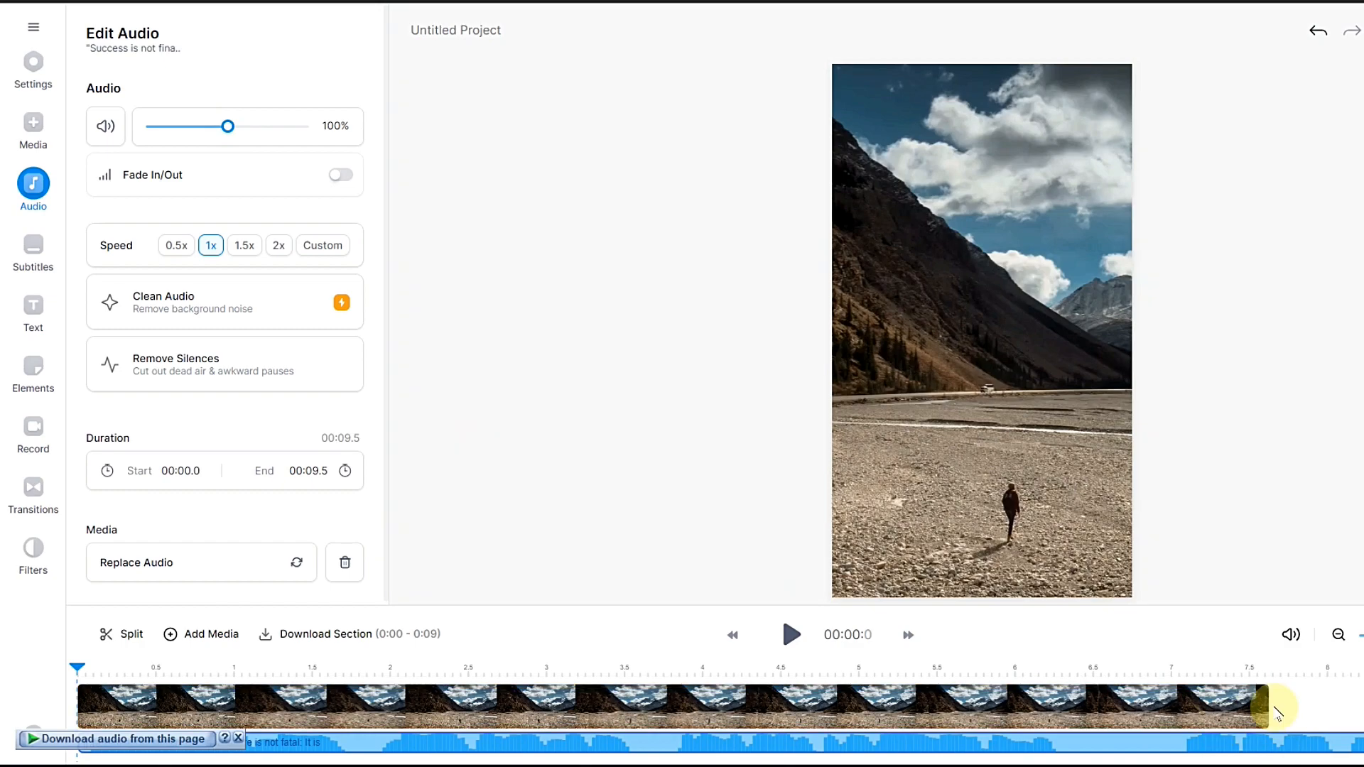
- Paste a copy of the video clip directly after the original and trim it to end with the speech audio
left_click(1258, 709)
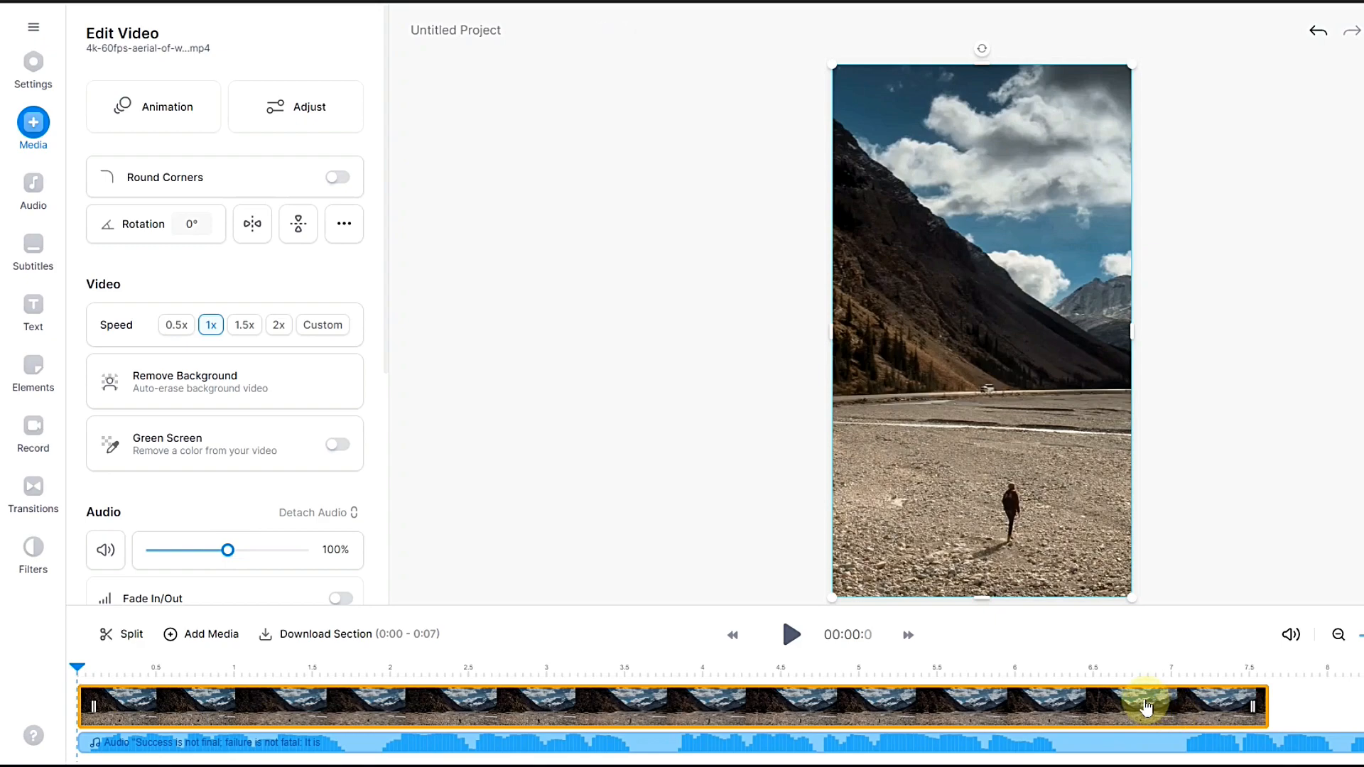
right_click(1145, 704)
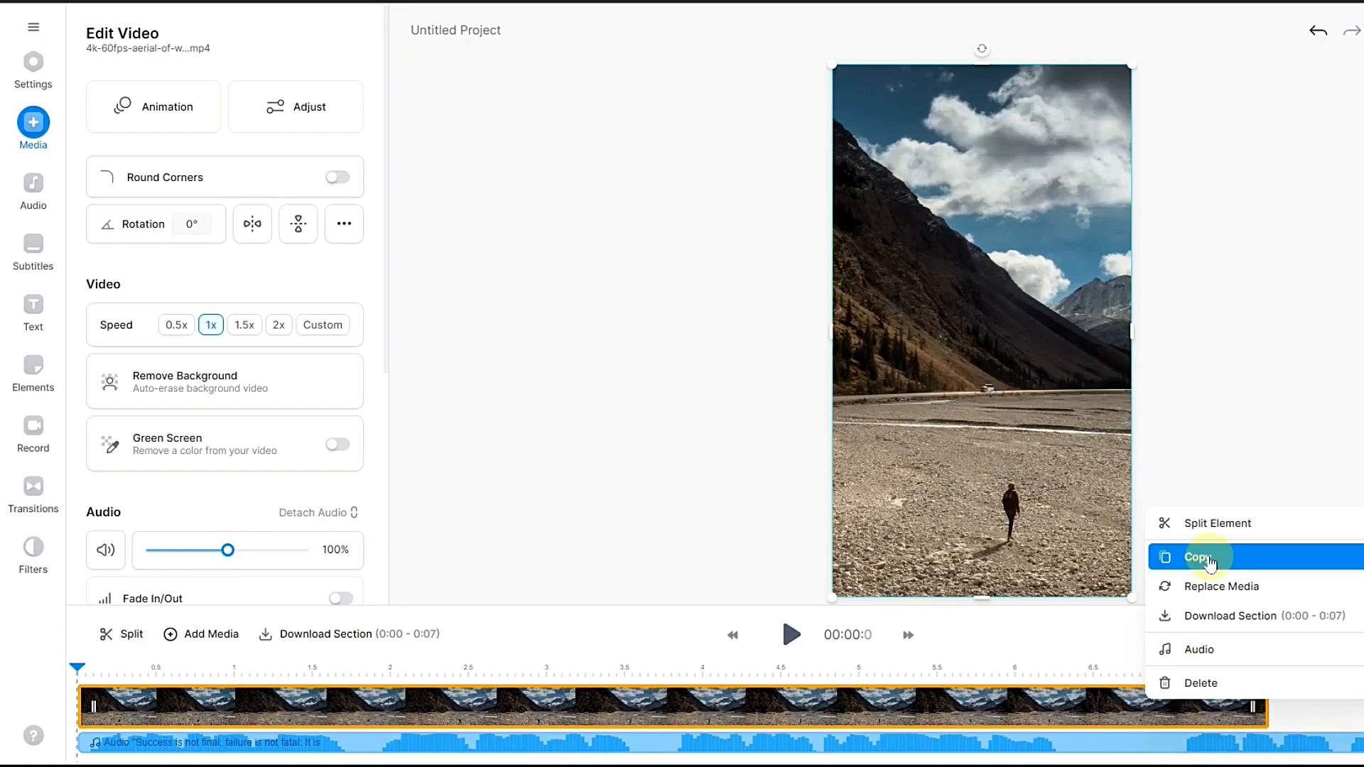
left_click(1211, 564)
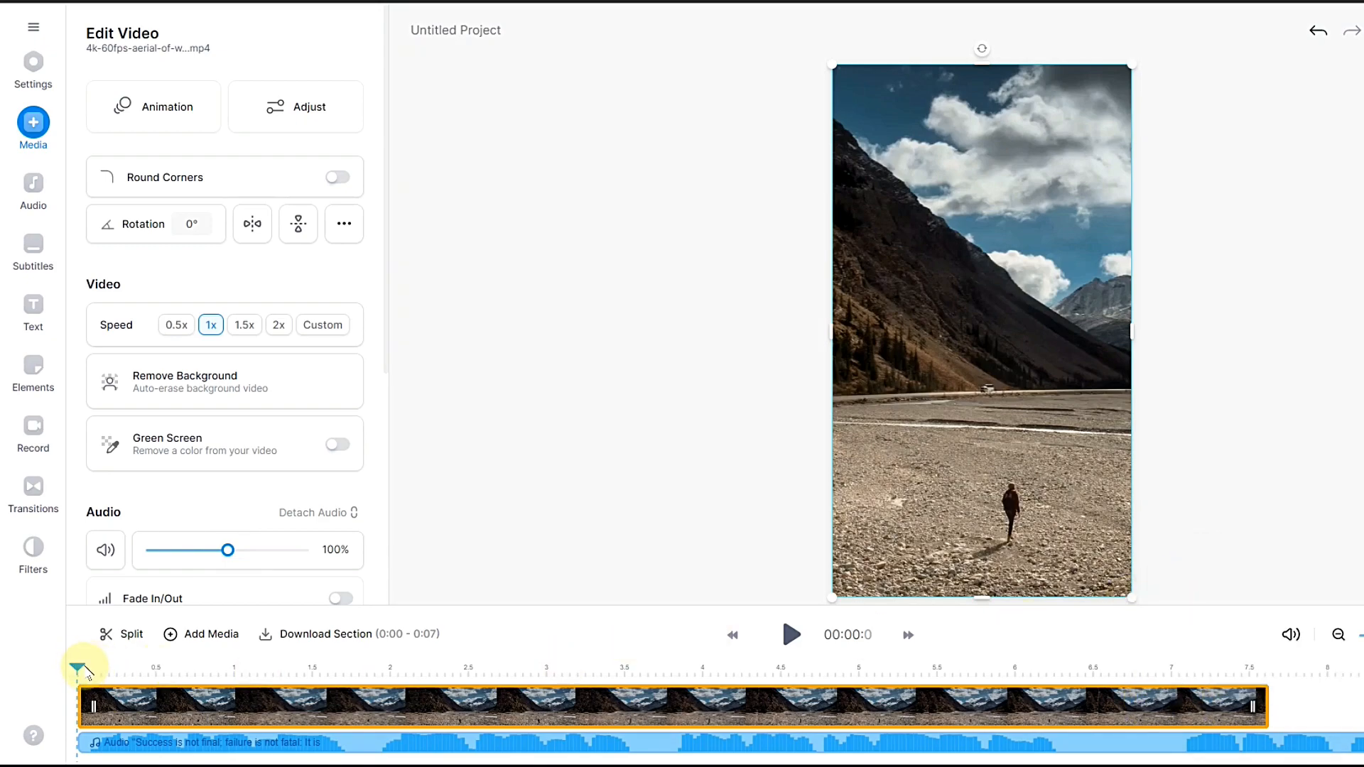
left_click_drag(85, 671, 1259, 670)
right_click(1287, 717)
left_click(1323, 729)
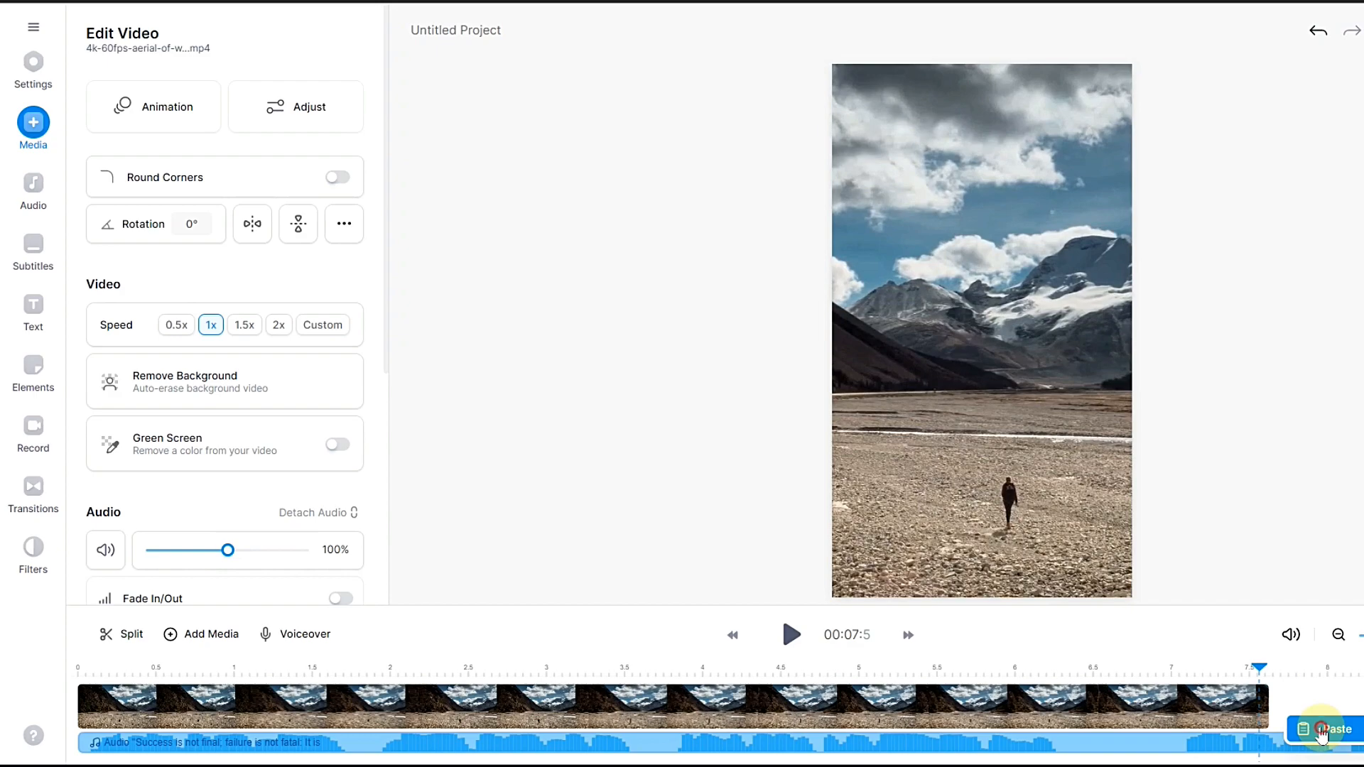
left_click_drag(906, 693, 849, 692)
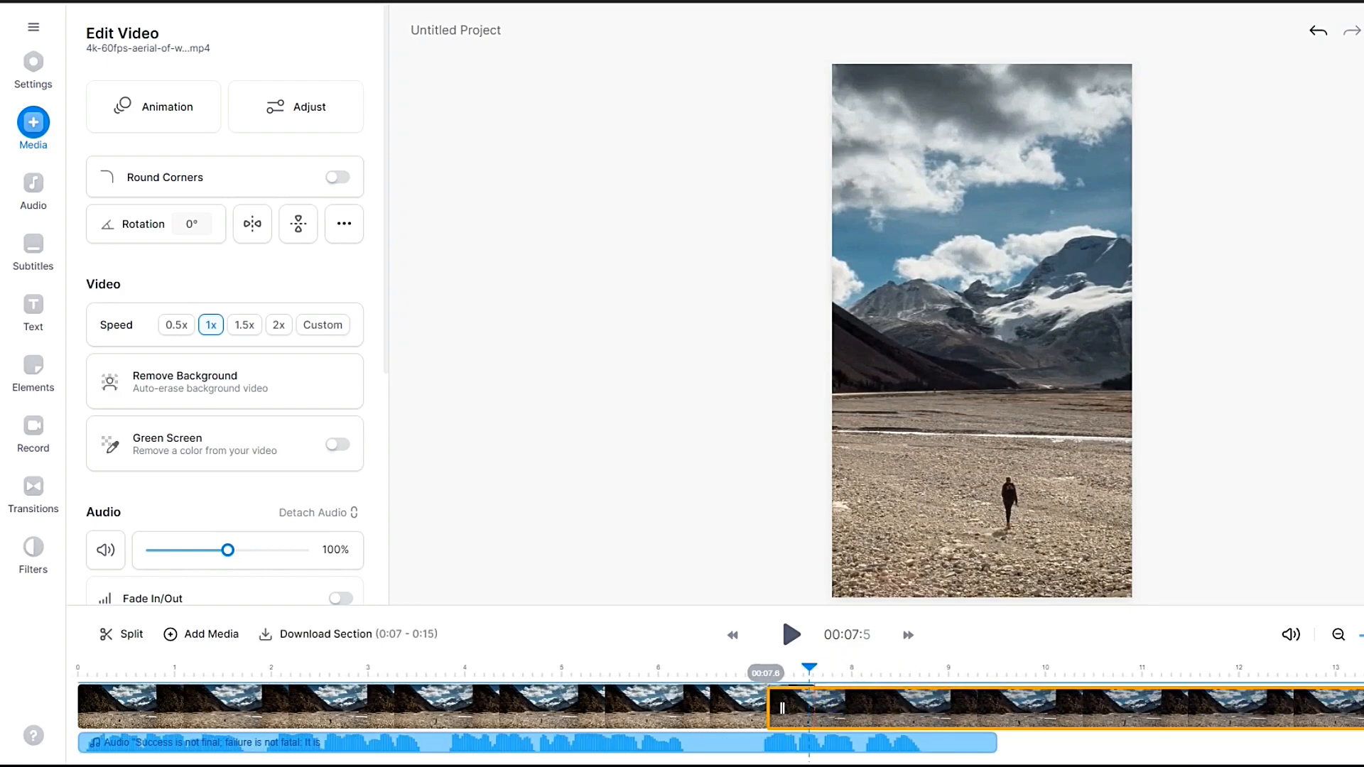
left_click_drag(1354, 711, 997, 726)
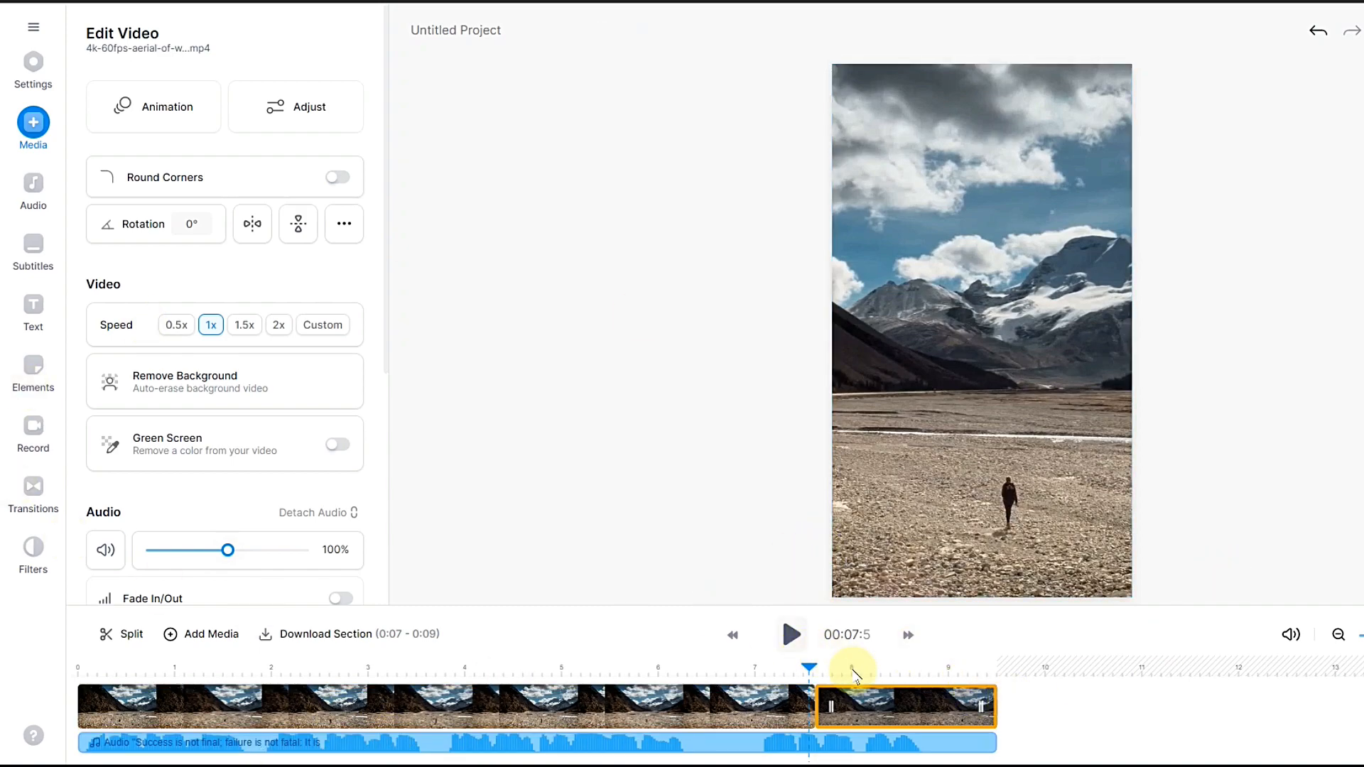
- Play the project from the beginning to check the video together with the speech
left_click_drag(808, 666, 3, 668)
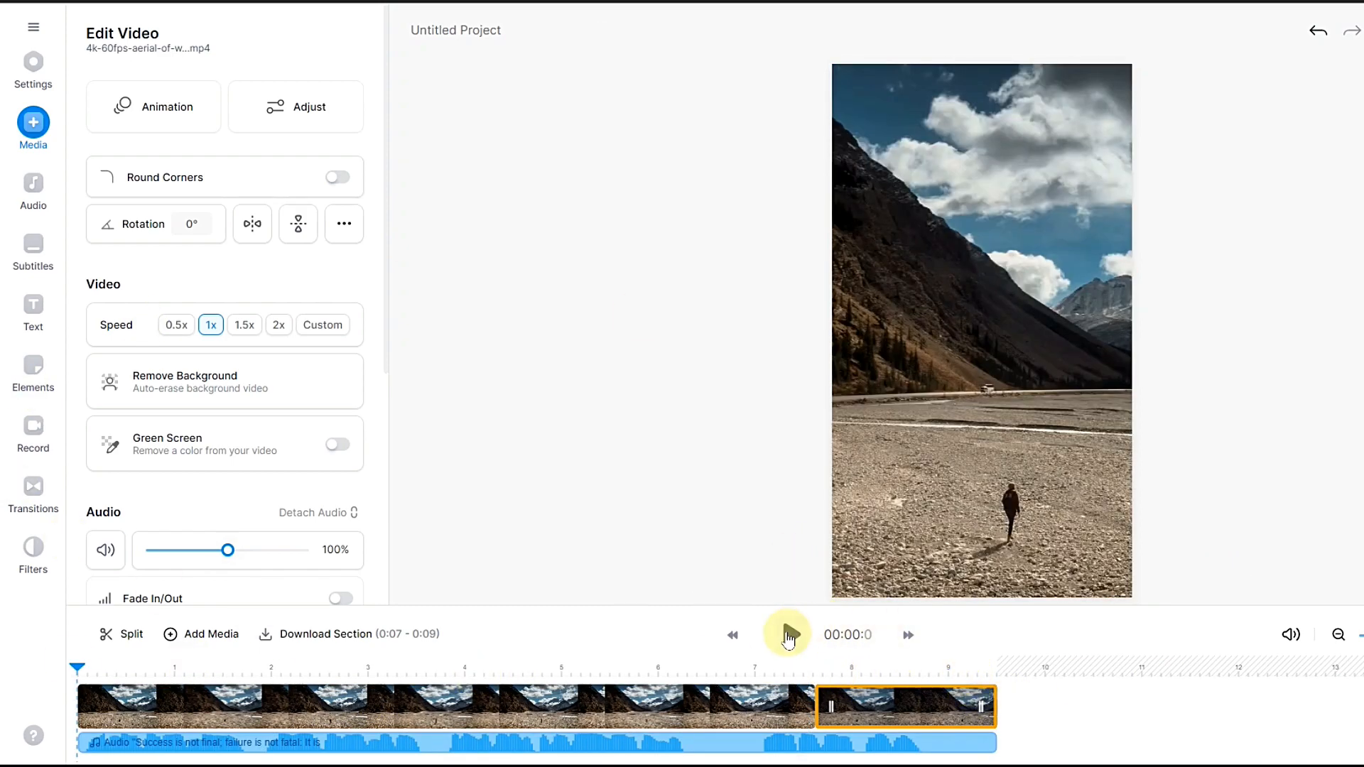
left_click(788, 635)
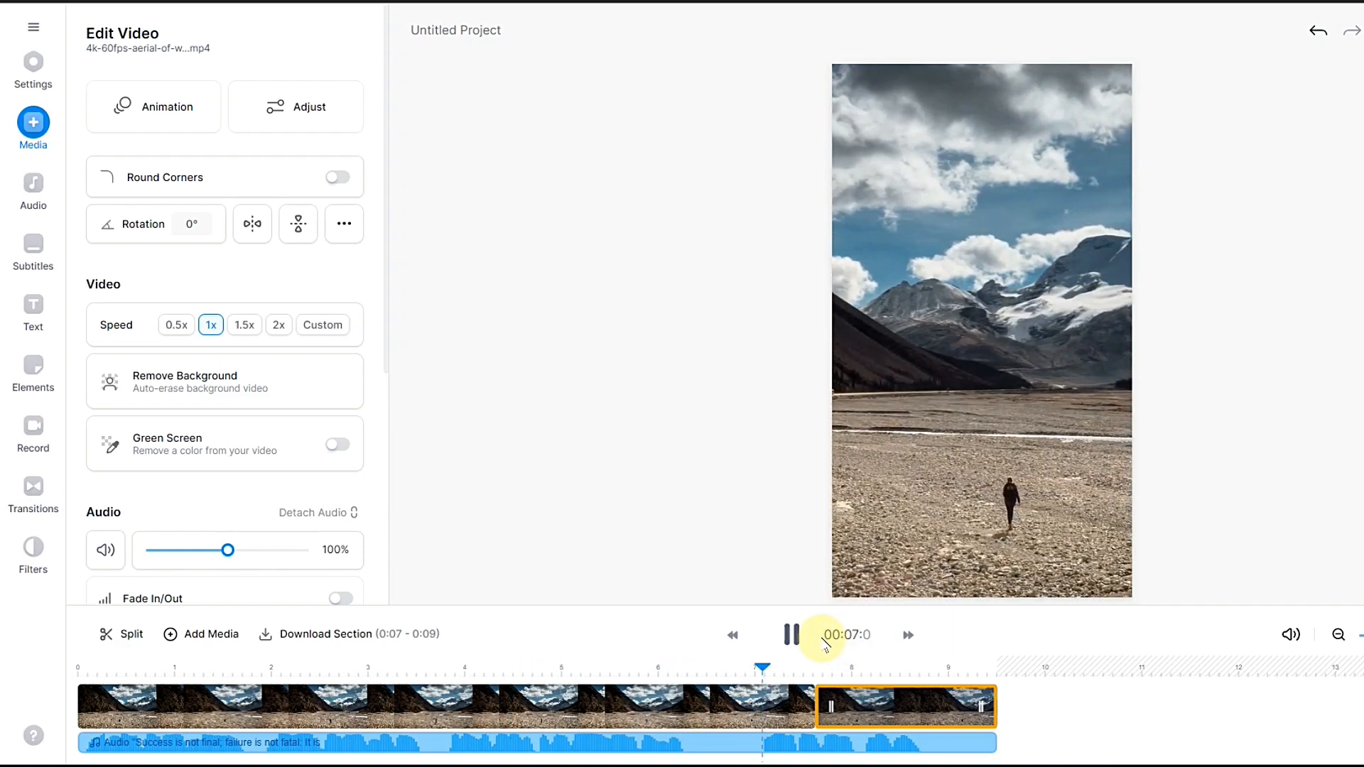
left_click(788, 636)
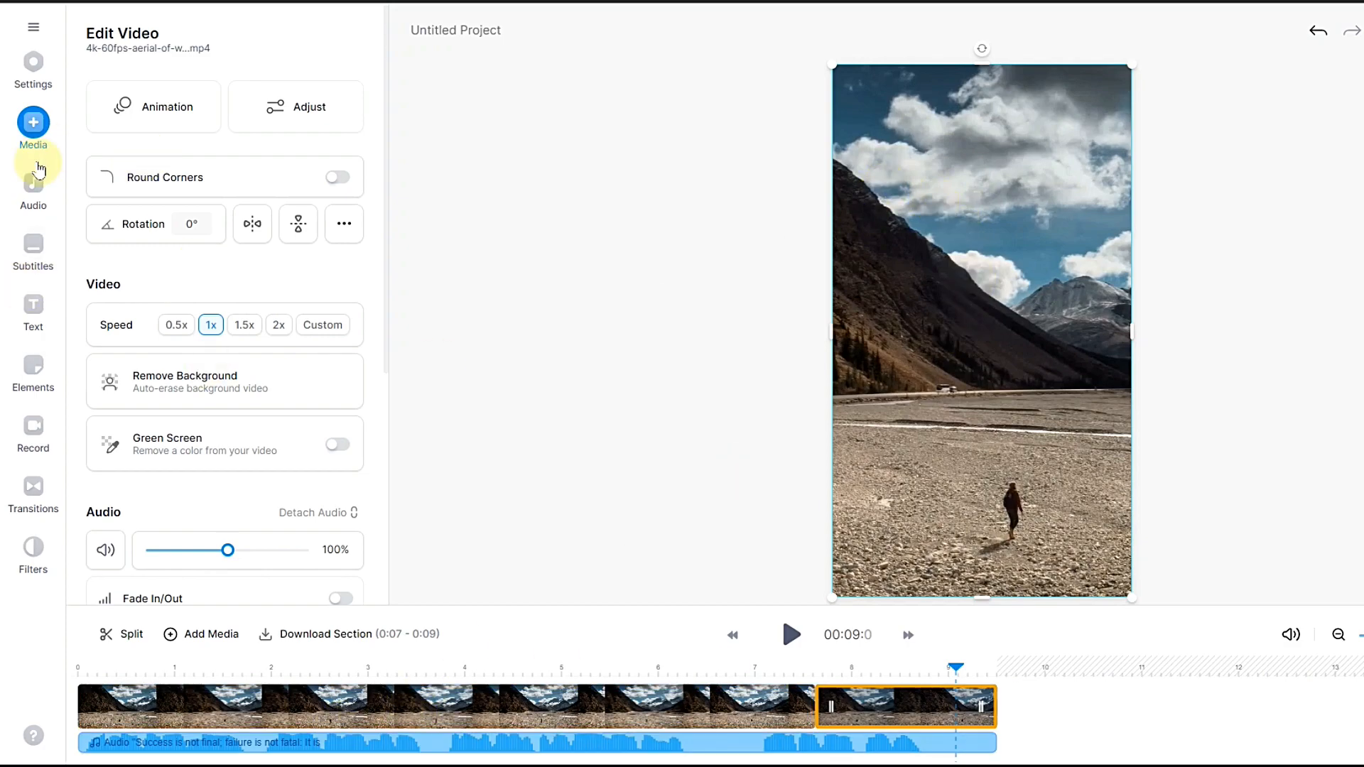
- Add a regular text box containing the Winston S. Churchill quote, with the wording "those counts"
left_click(30, 311)
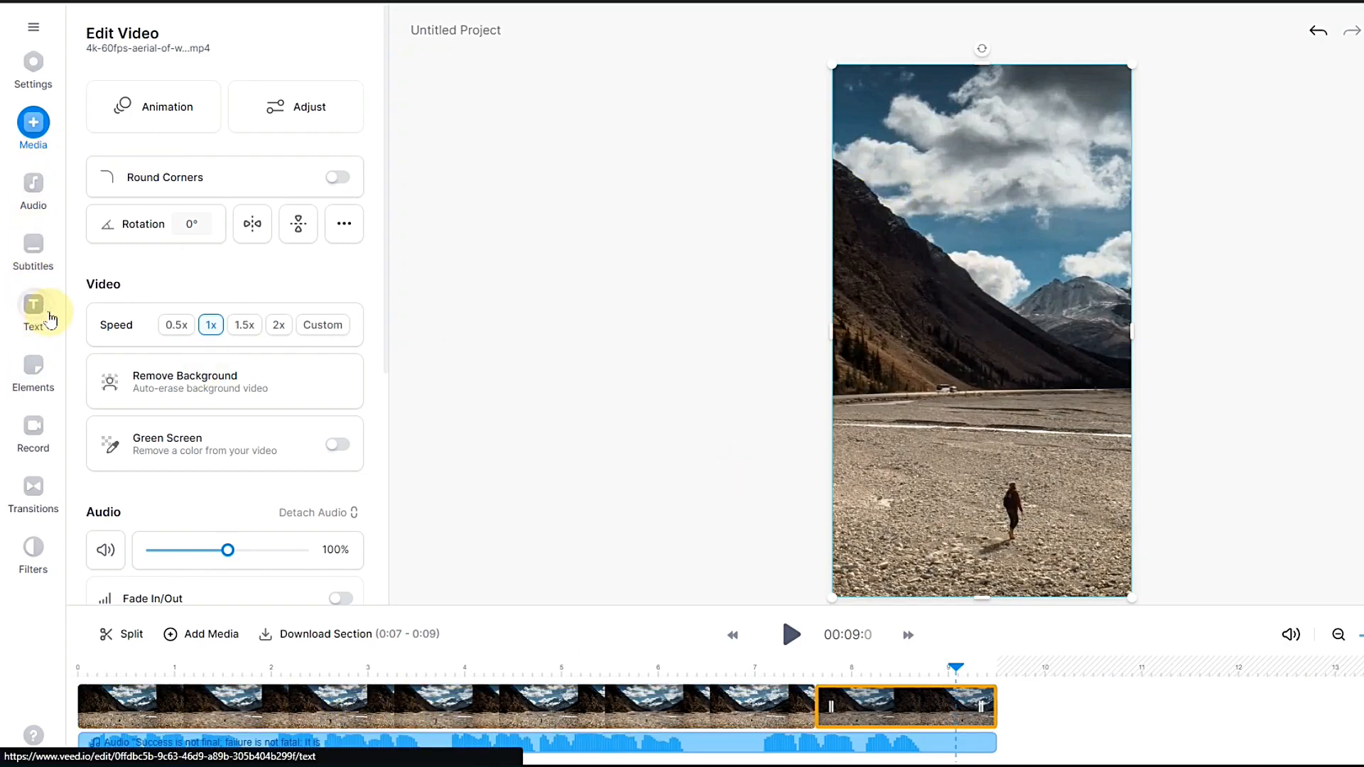
left_click(219, 166)
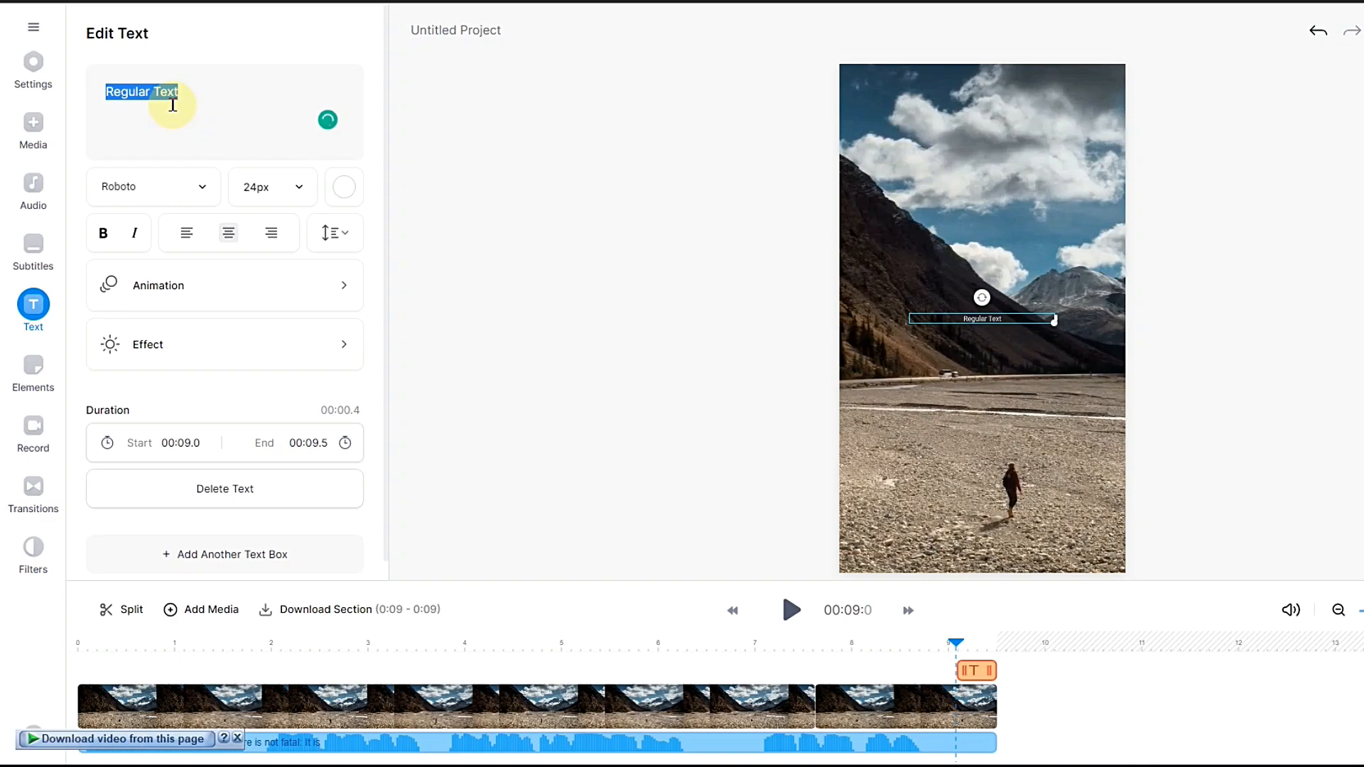
key("ctrl+v")
left_click(287, 153)
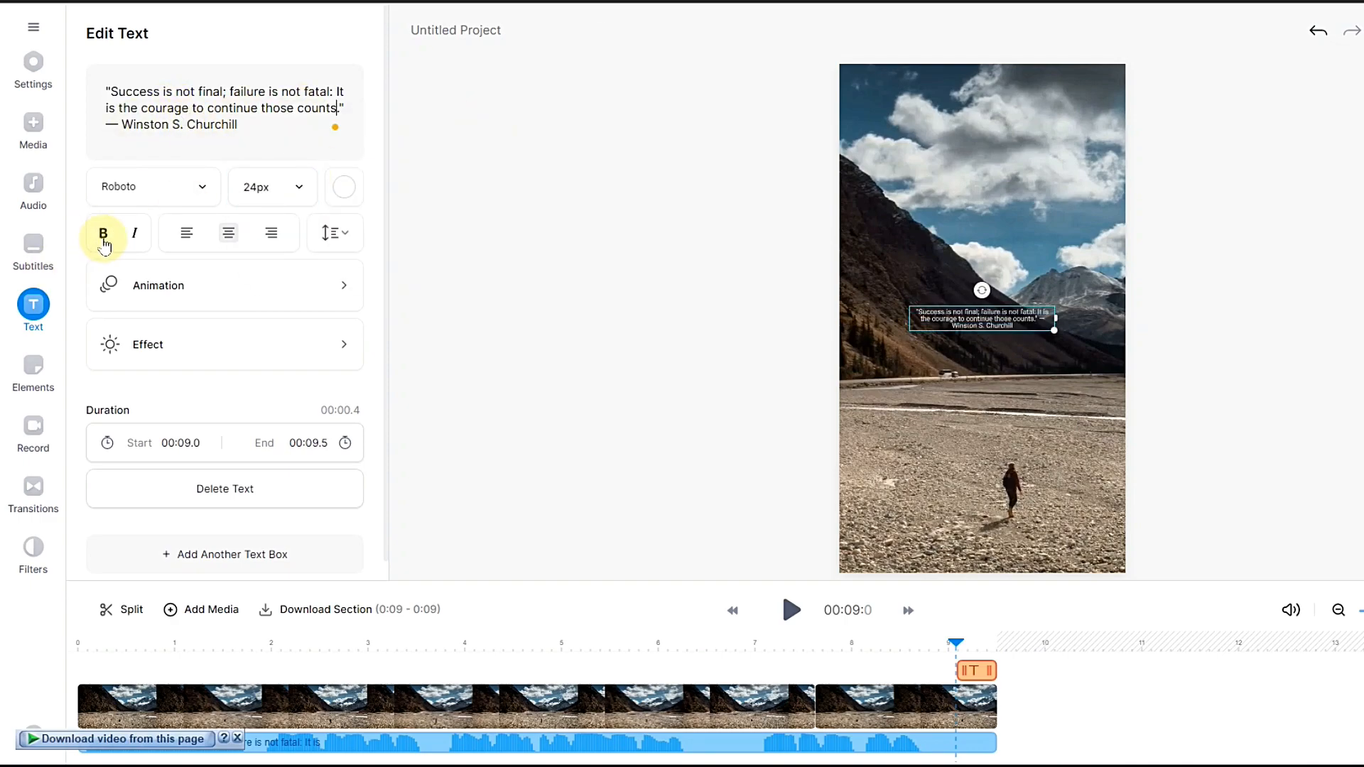
- Make the quote text italic and change its font to Dela Gothic One
left_click(103, 232)
left_click(135, 235)
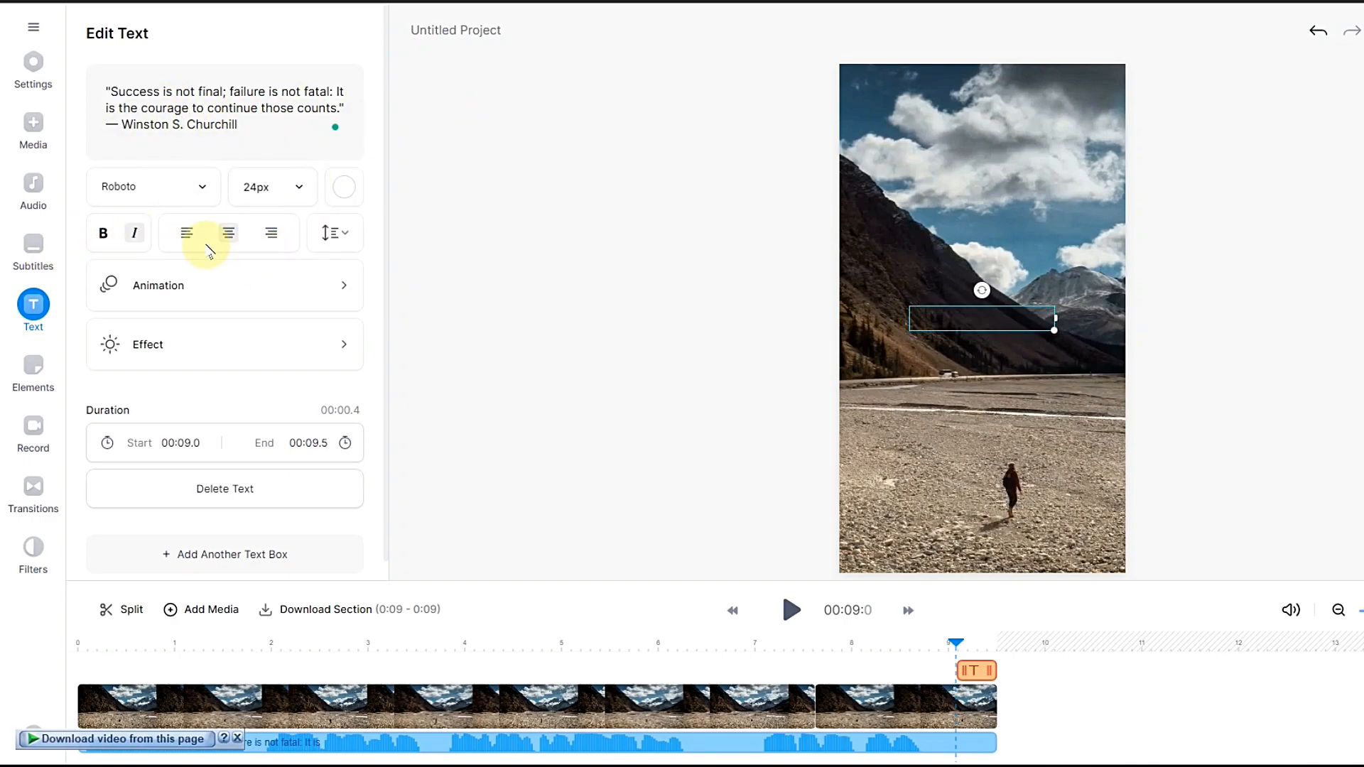
left_click(203, 189)
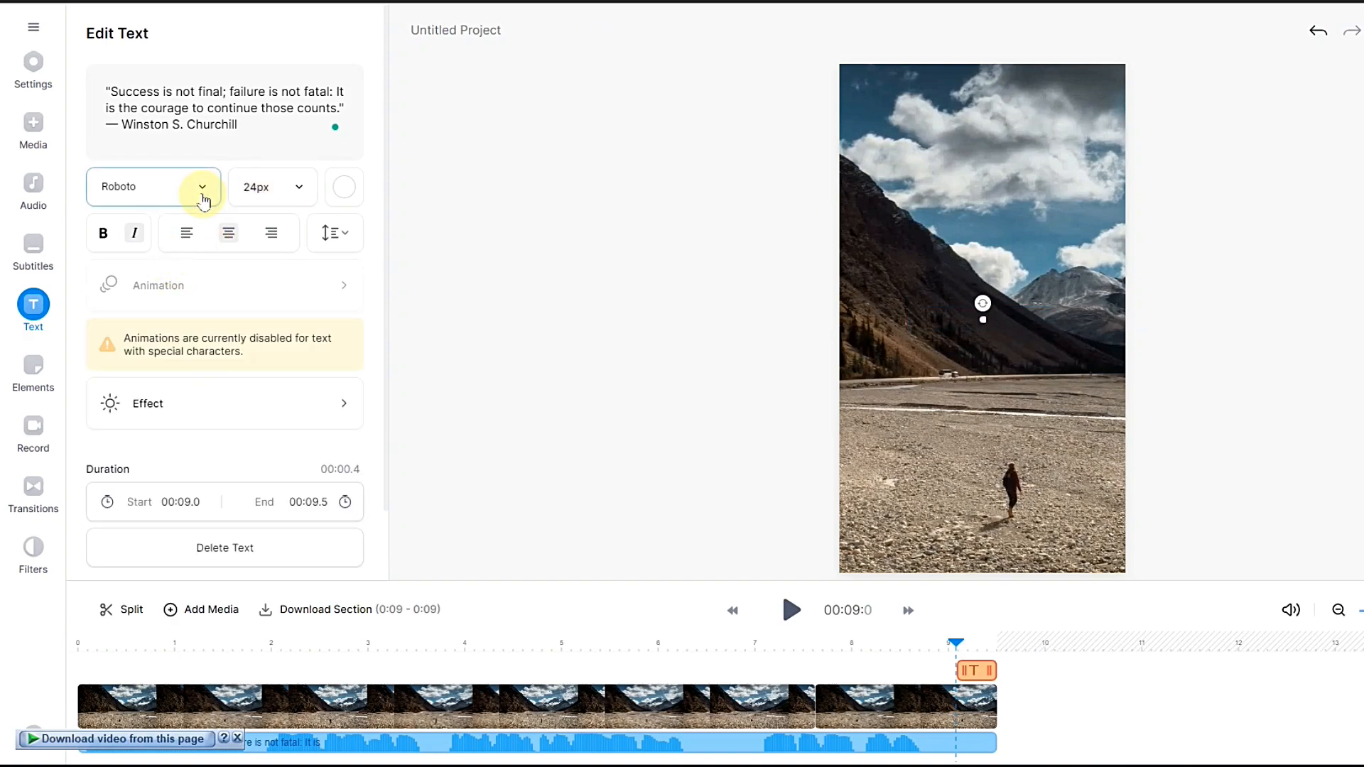
scroll(139, 396, "down", 10)
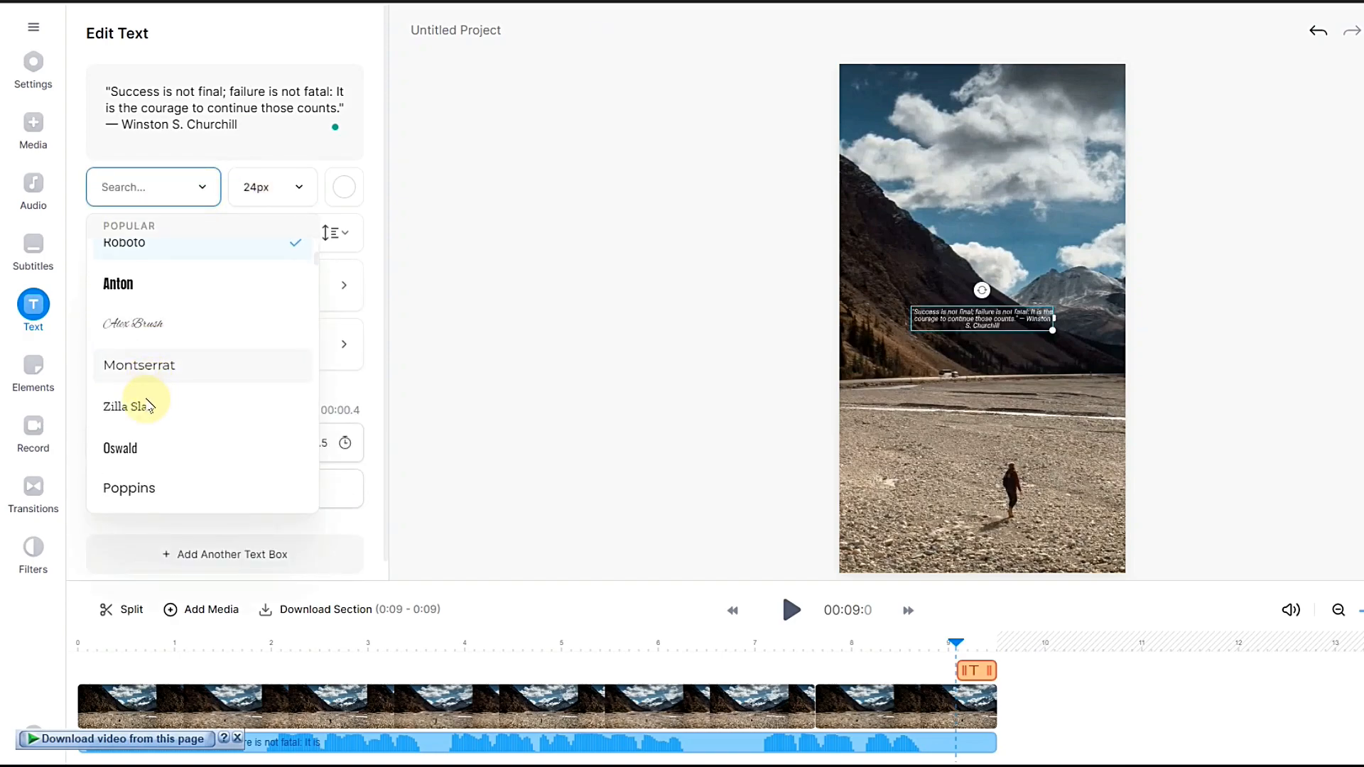
scroll(187, 405, "down", 15)
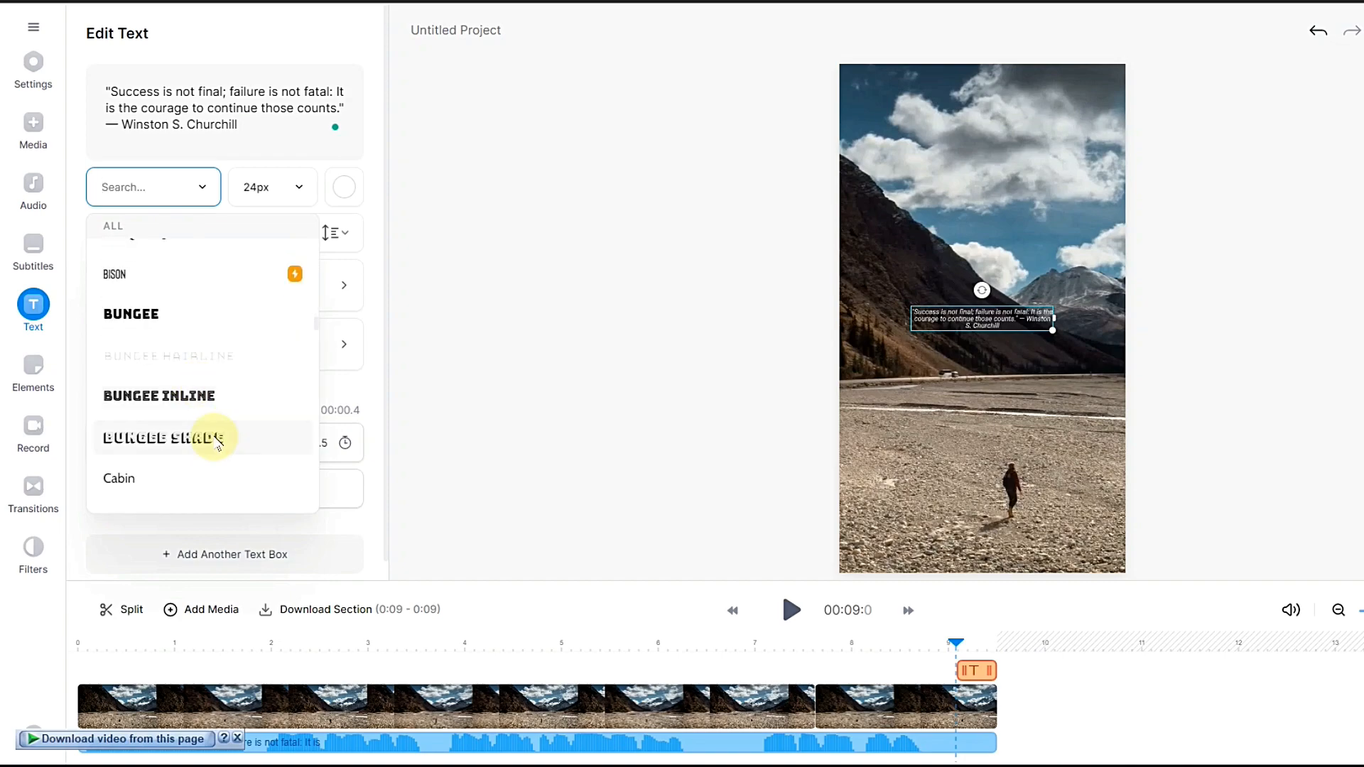
scroll(199, 427, "down", 3)
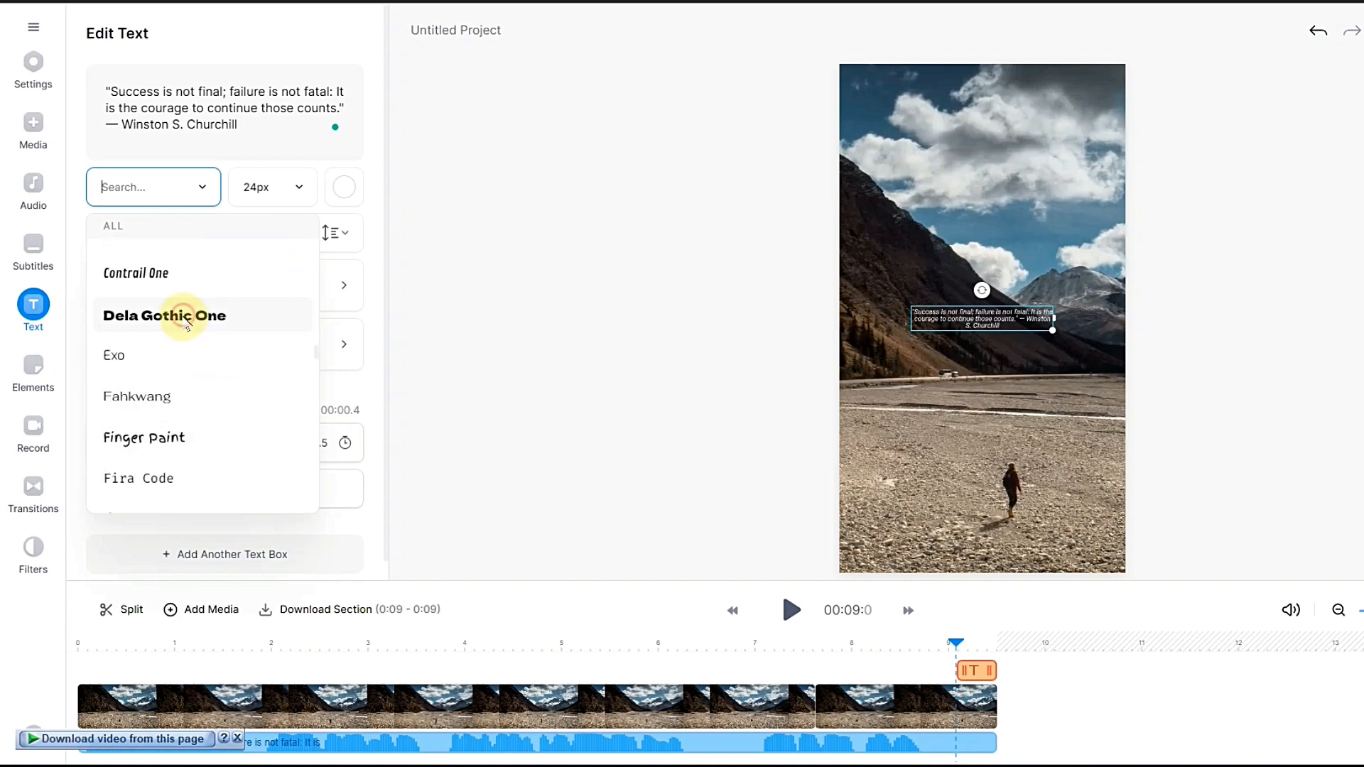
left_click(184, 316)
- Set the quote's font size to 48px, and enlarge its text box to span most of the frame's width
left_click(296, 186)
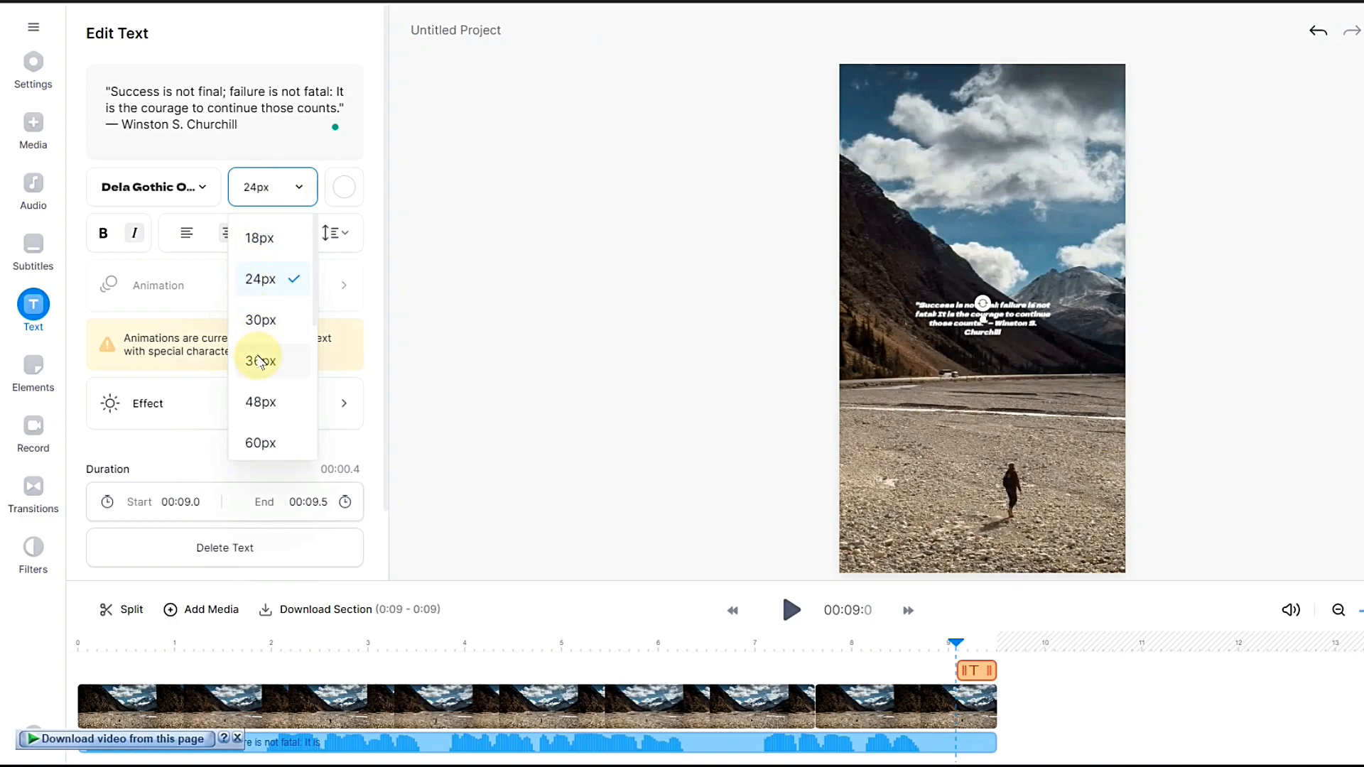
left_click(261, 402)
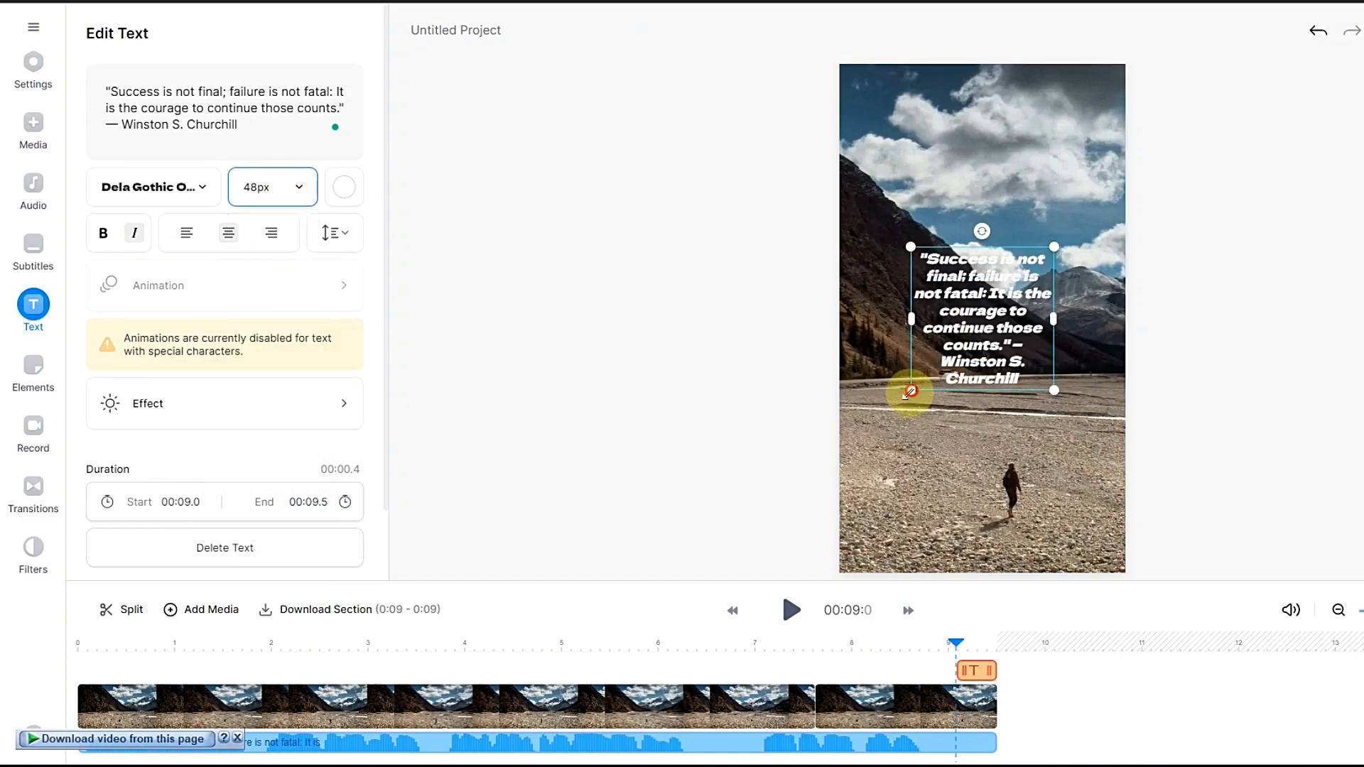
left_click_drag(908, 390, 856, 440)
left_click_drag(1037, 433, 1100, 511)
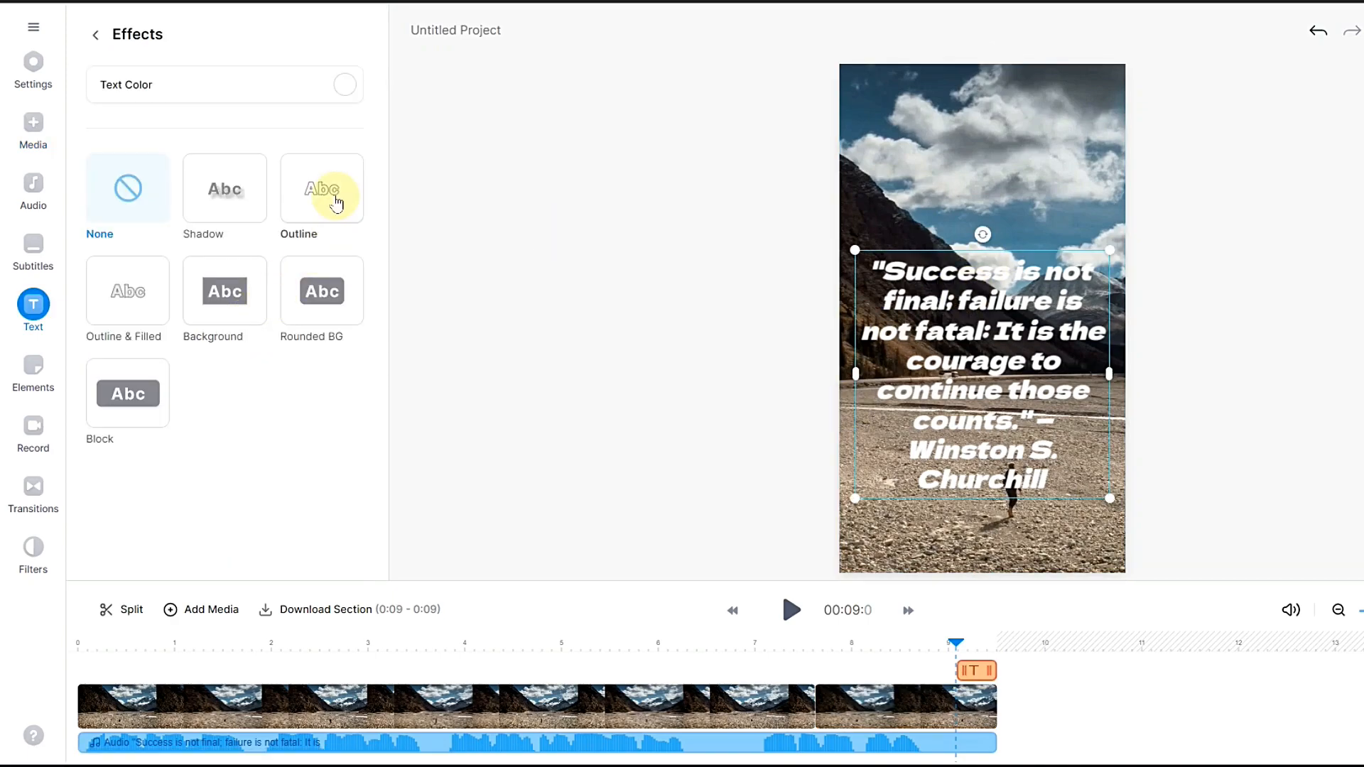
- Apply the Shadow effect to the quote text and set its text color to the preset yellow
left_click(233, 196)
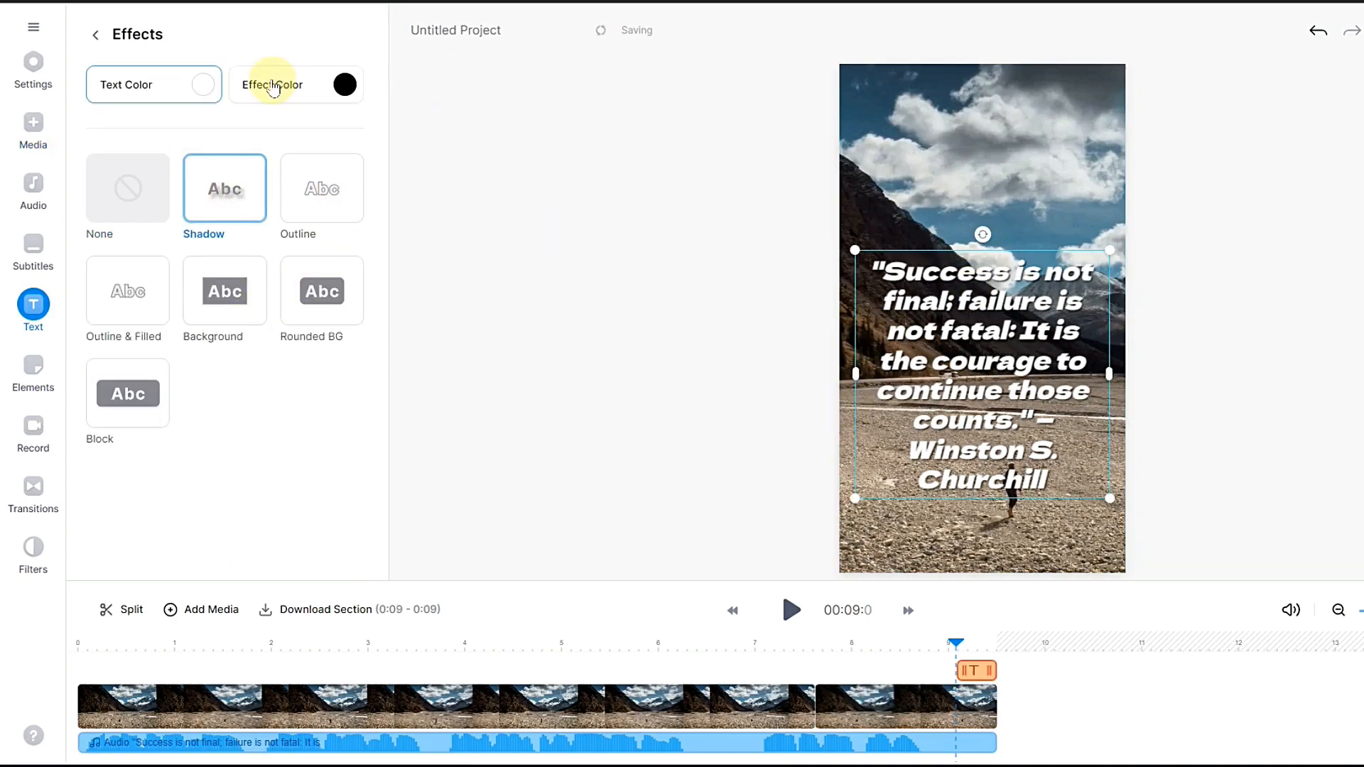
left_click(158, 92)
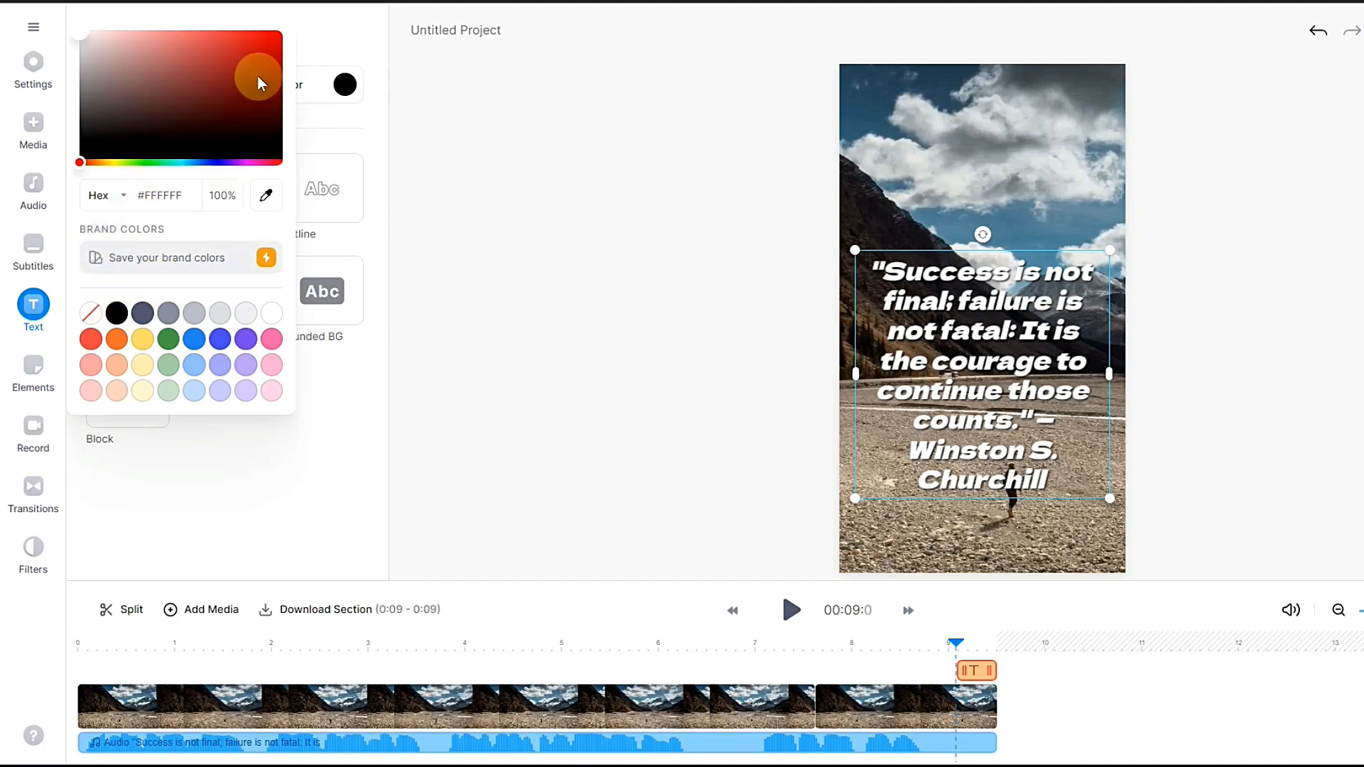
left_click_drag(256, 82, 277, 39)
left_click(142, 339)
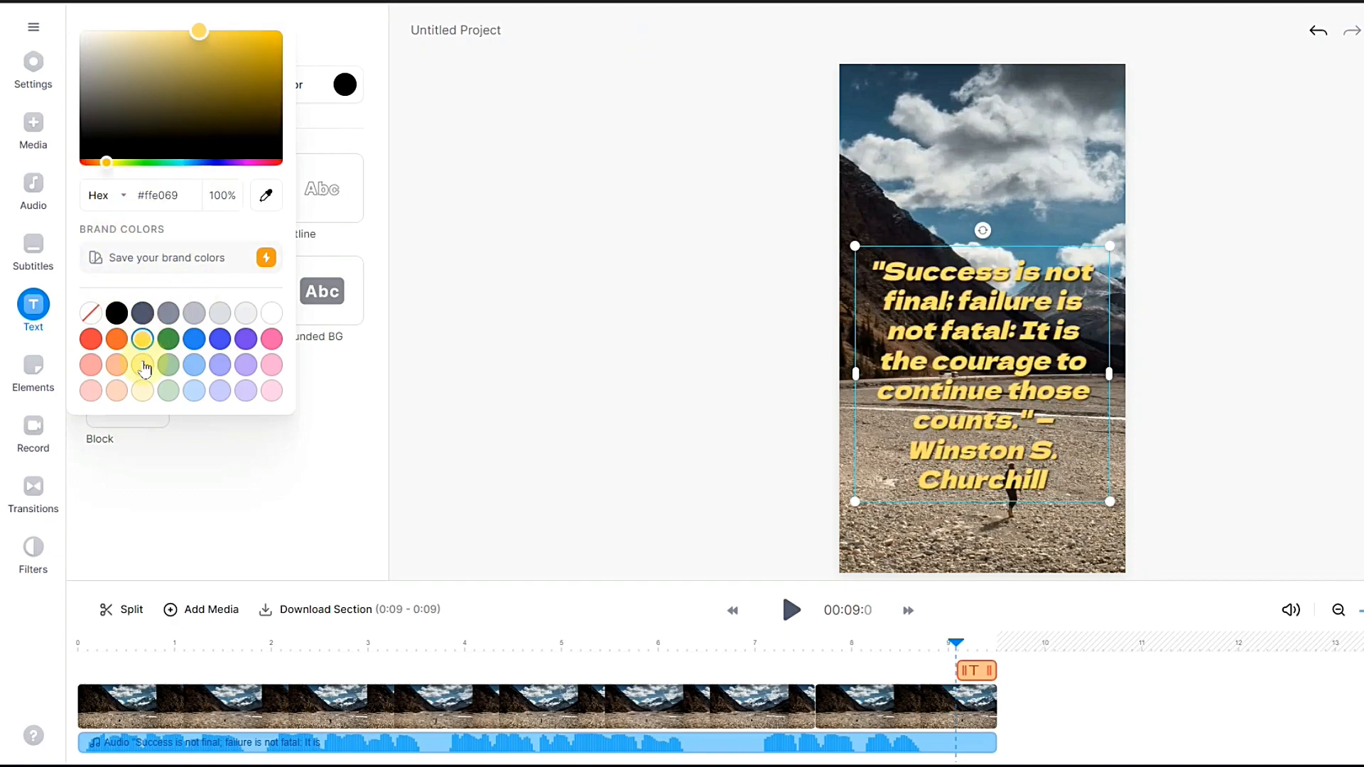
left_click(272, 37)
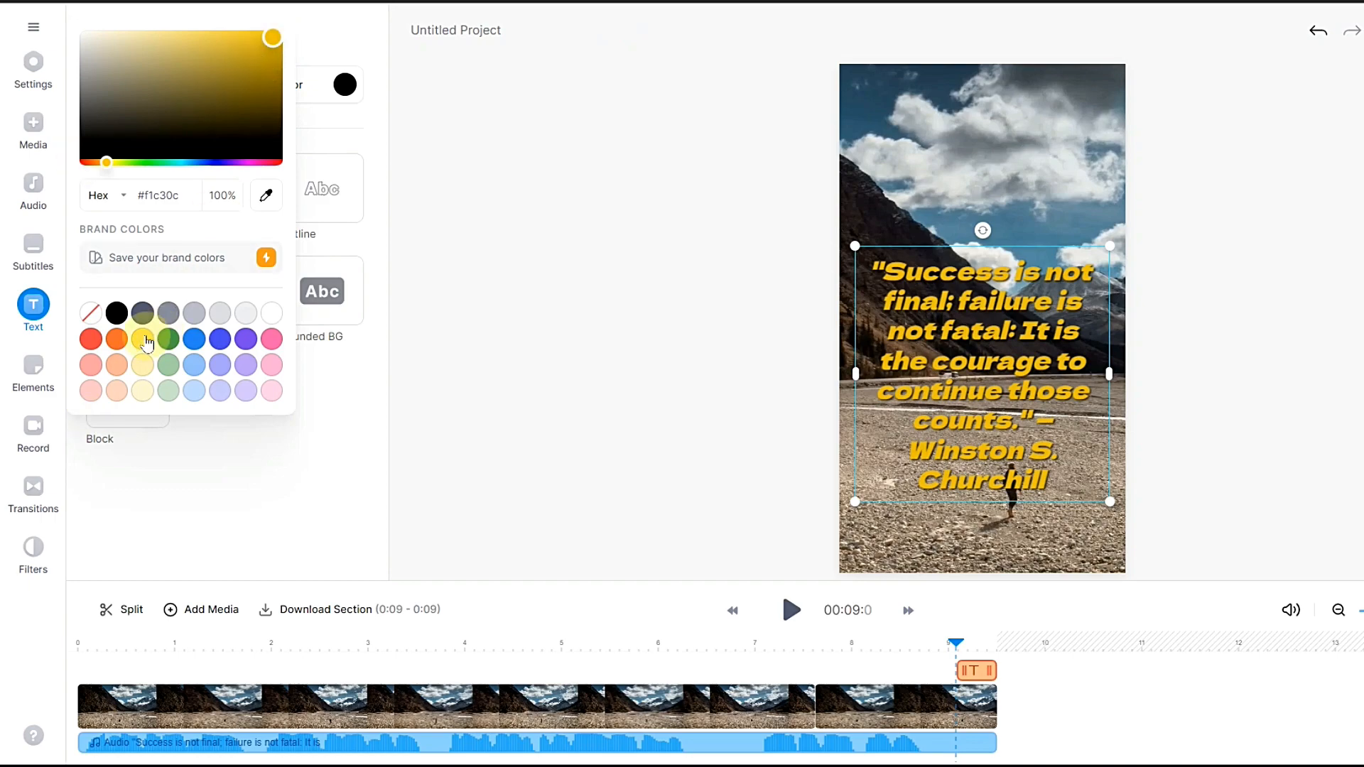
left_click(142, 341)
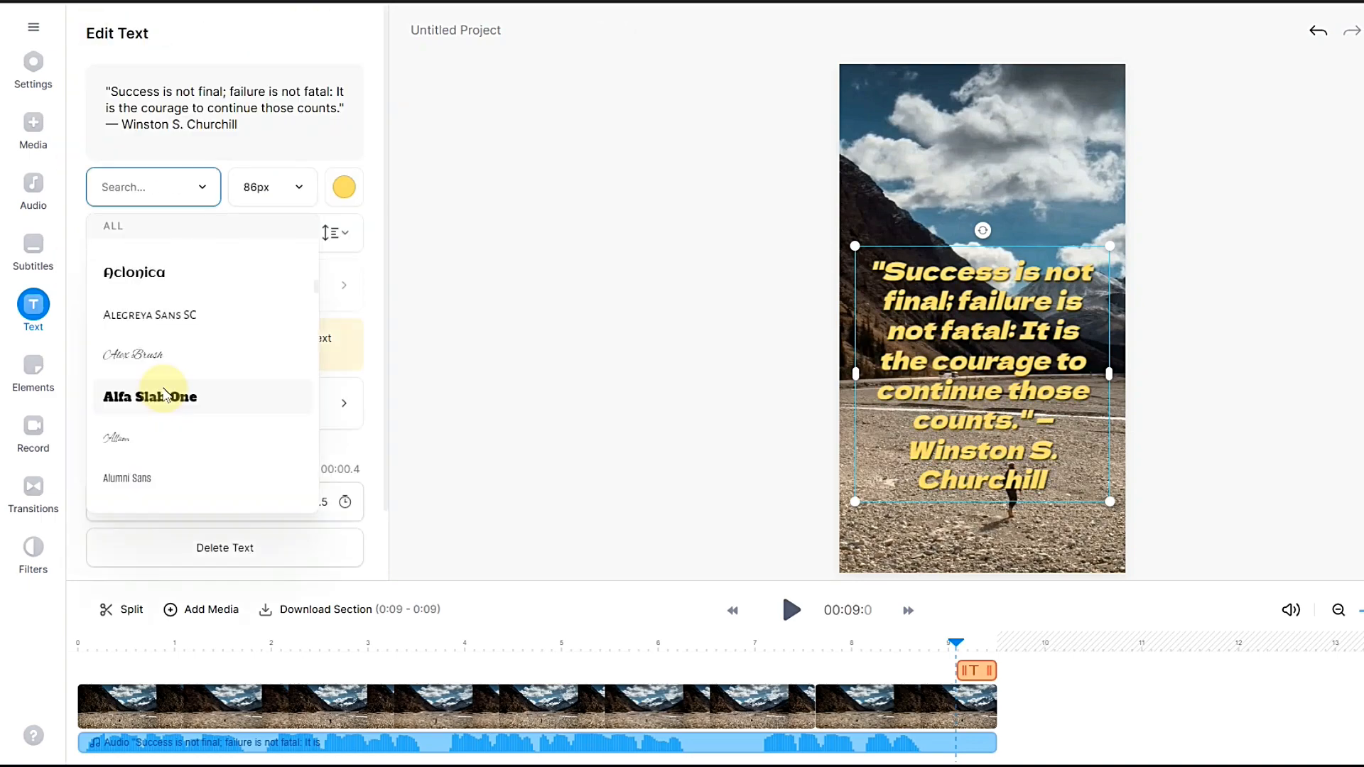
- Change the quote's font to Archivo Black and give the text the Typewriter animation
scroll(142, 441, "down", 3)
left_click(161, 359)
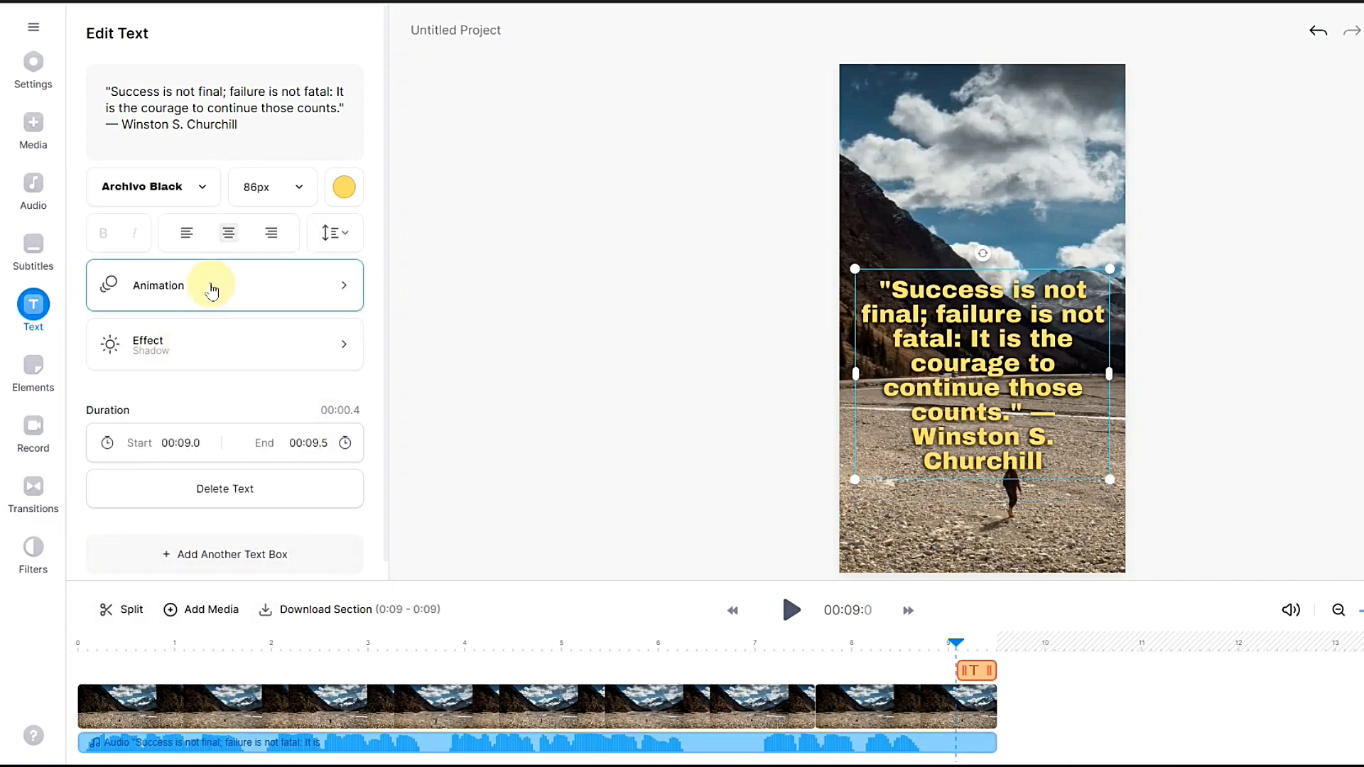
left_click(211, 290)
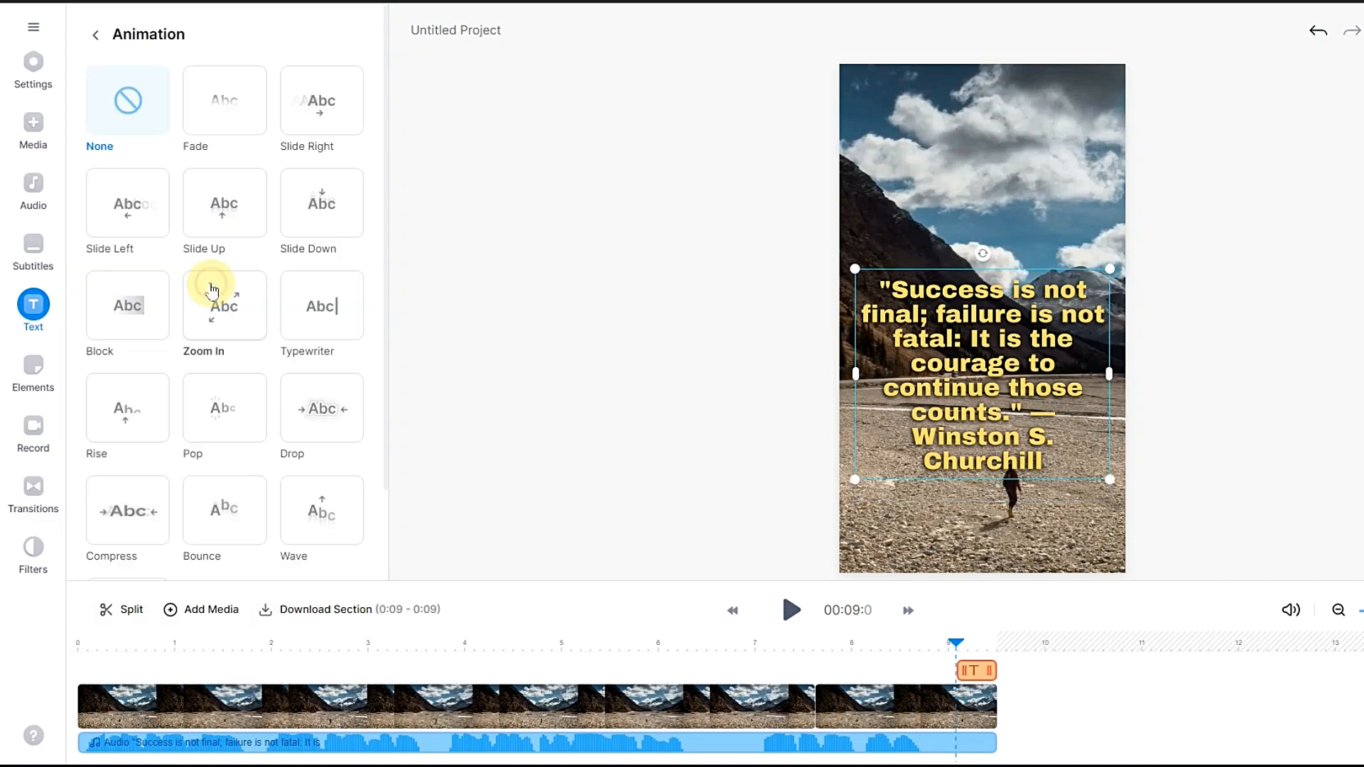
left_click(297, 306)
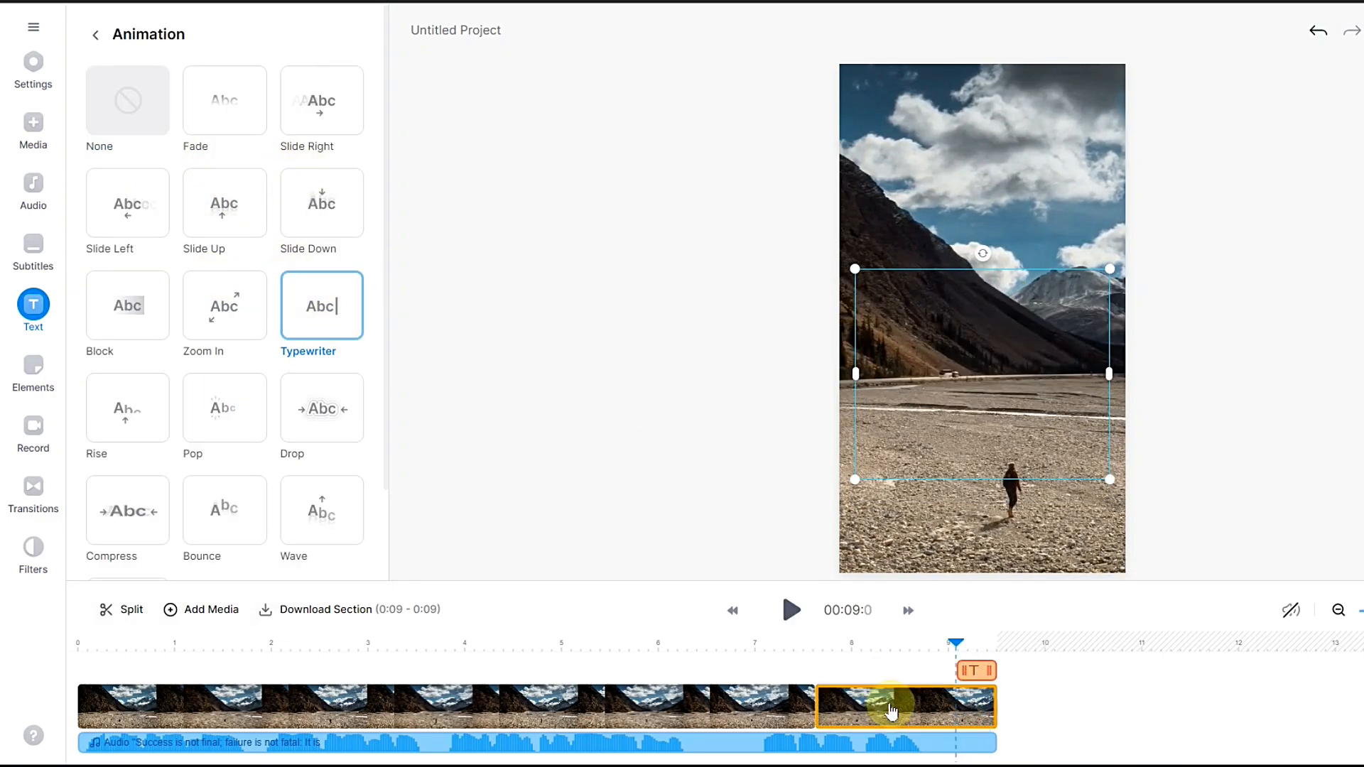
- Extend the quote's text clip from the start of the timeline to the end of the video, and start playback
left_click_drag(959, 665, 989, 681)
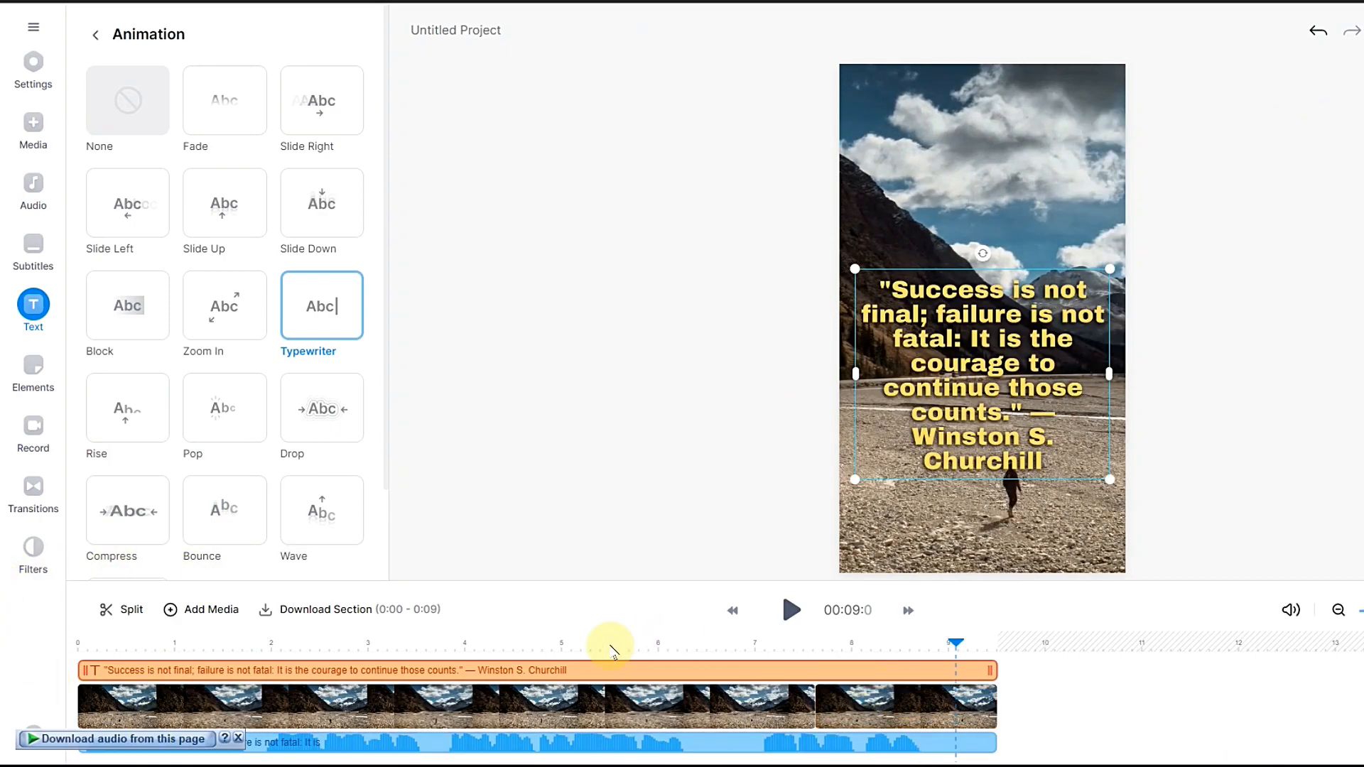
left_click(611, 704)
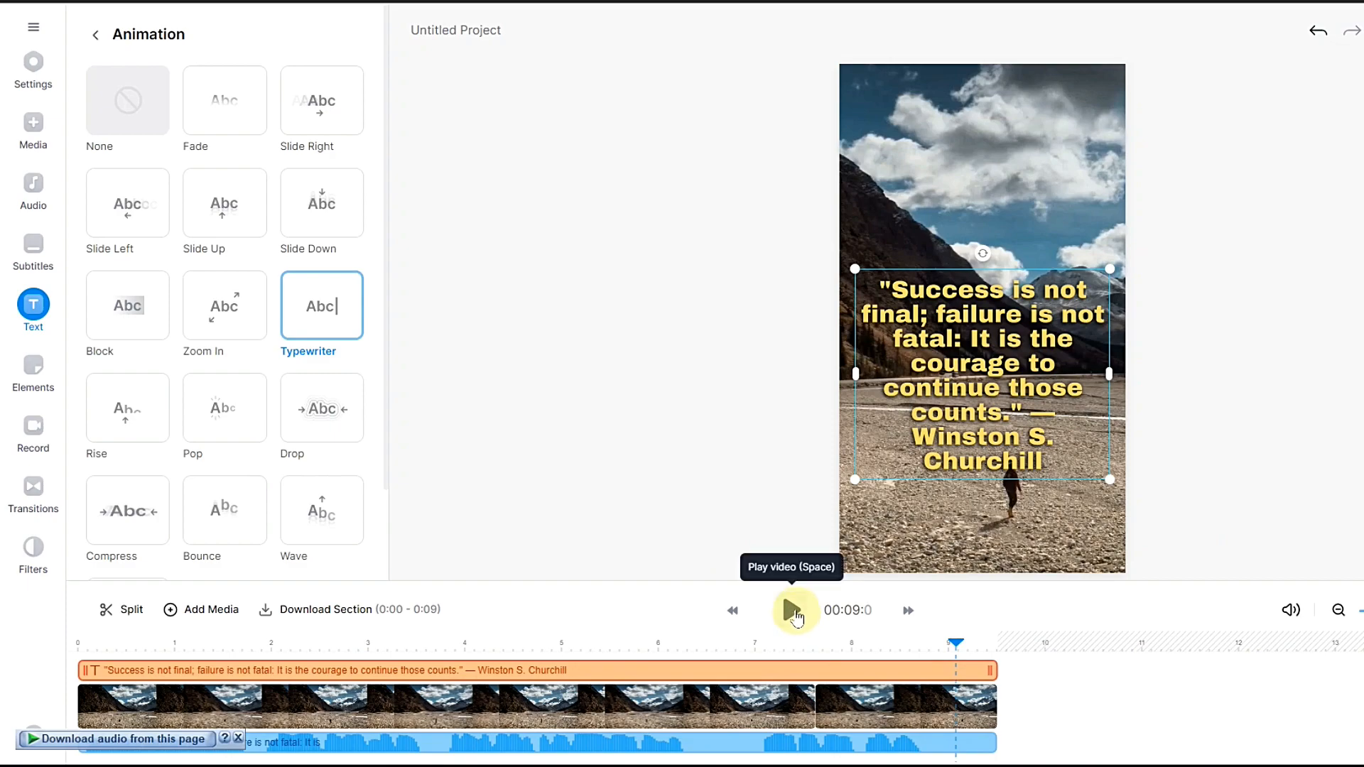
left_click(793, 611)
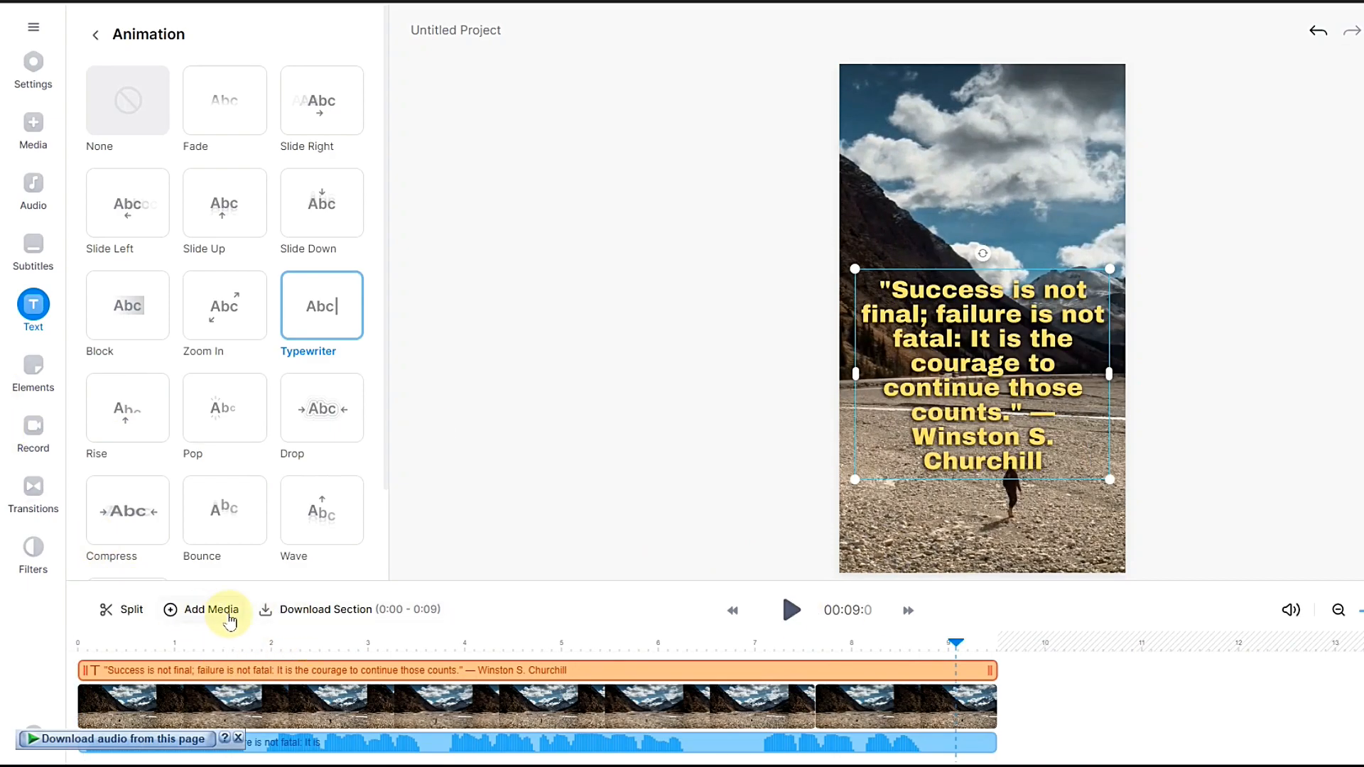
- Preview the first three stock audio tracks, ending with Road To The Adventure, as background music options
left_click(201, 615)
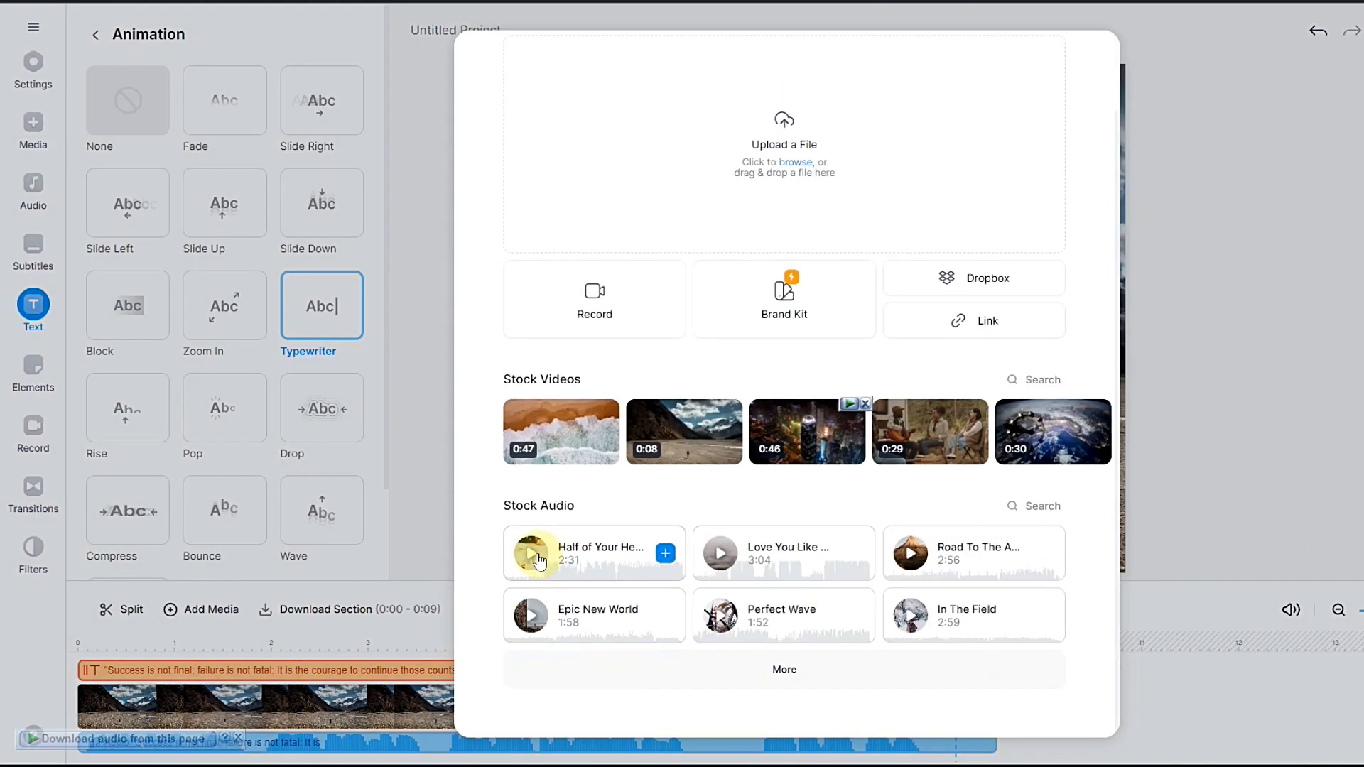
left_click(533, 556)
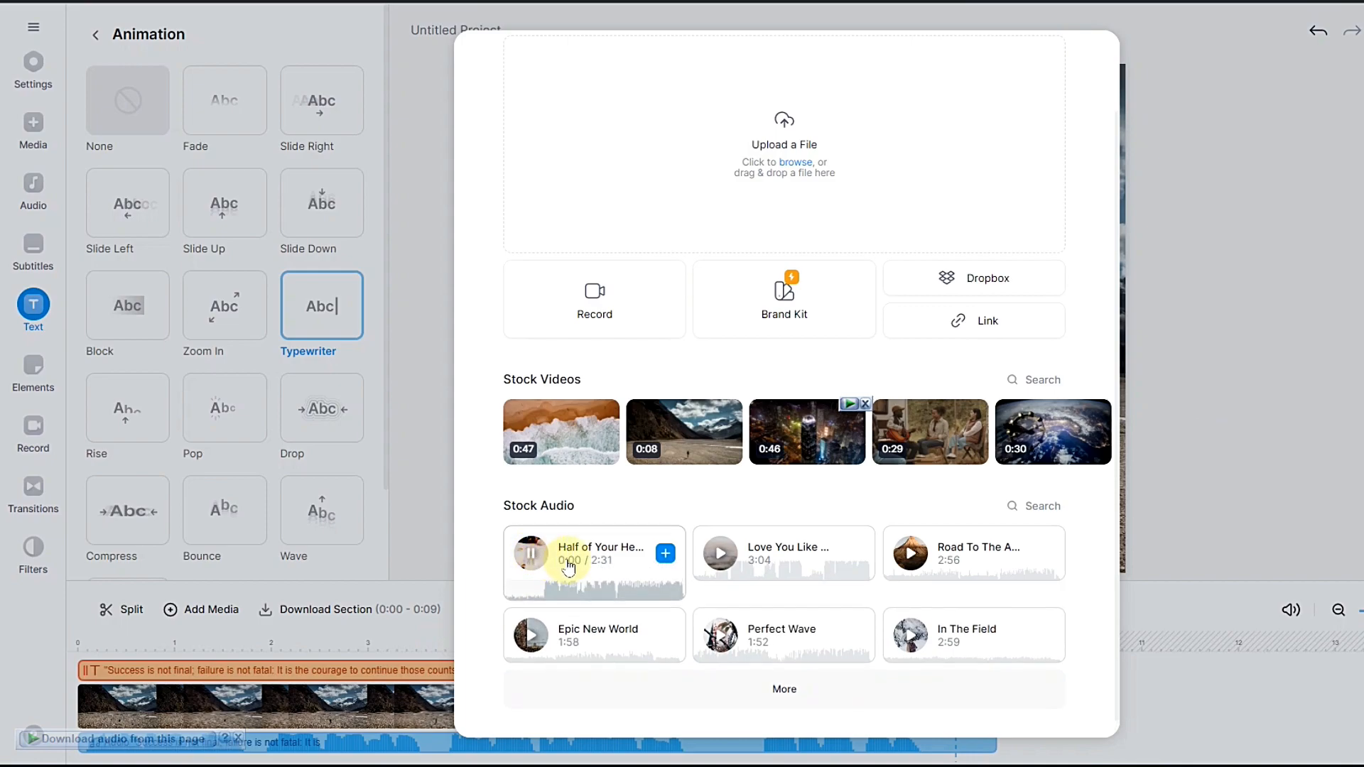
left_click(720, 553)
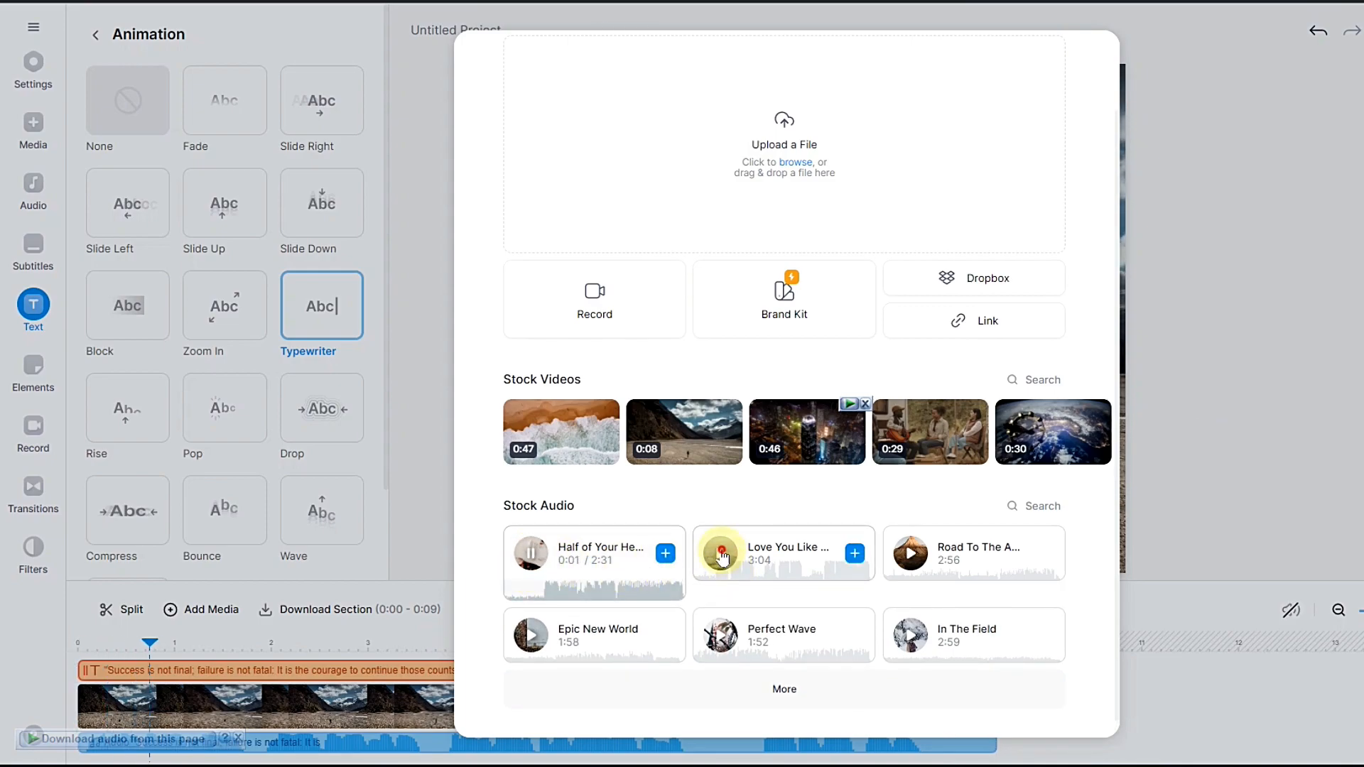
left_click(911, 555)
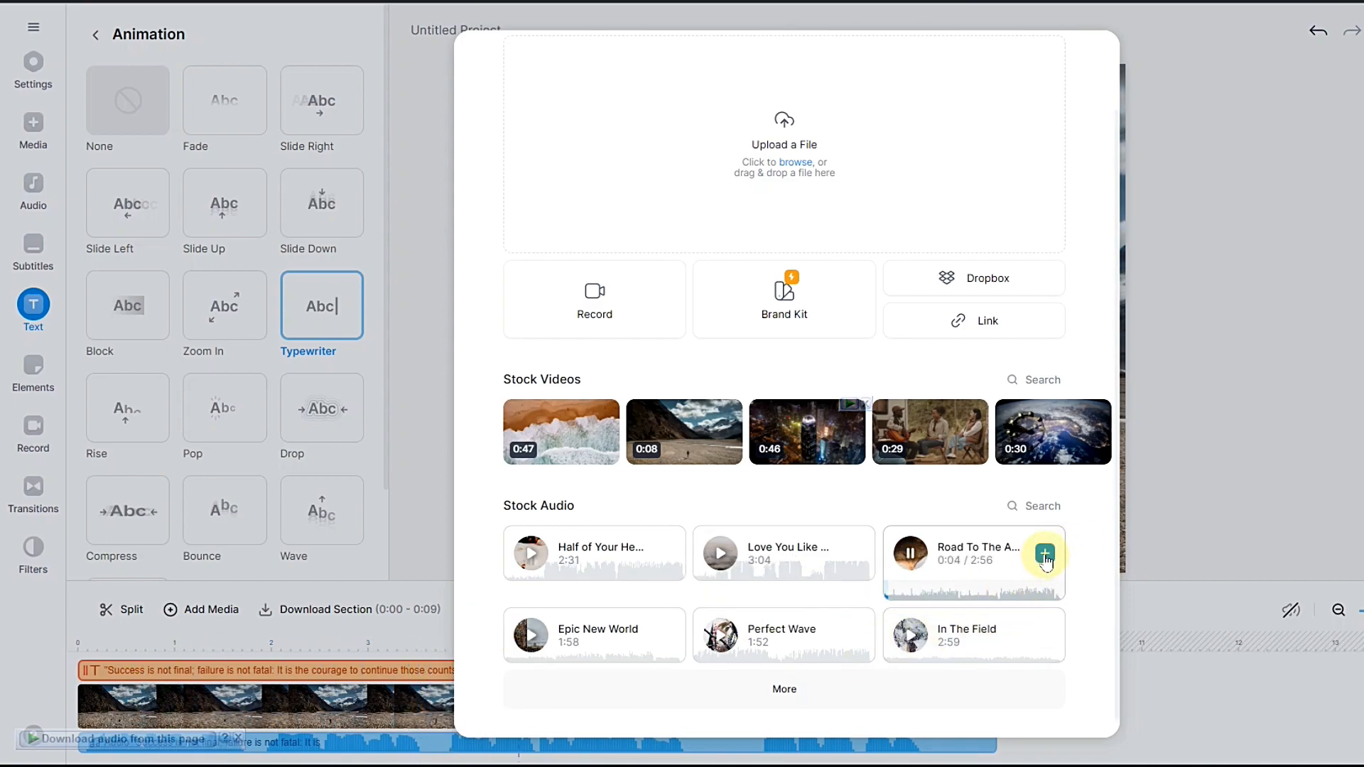
left_click(912, 554)
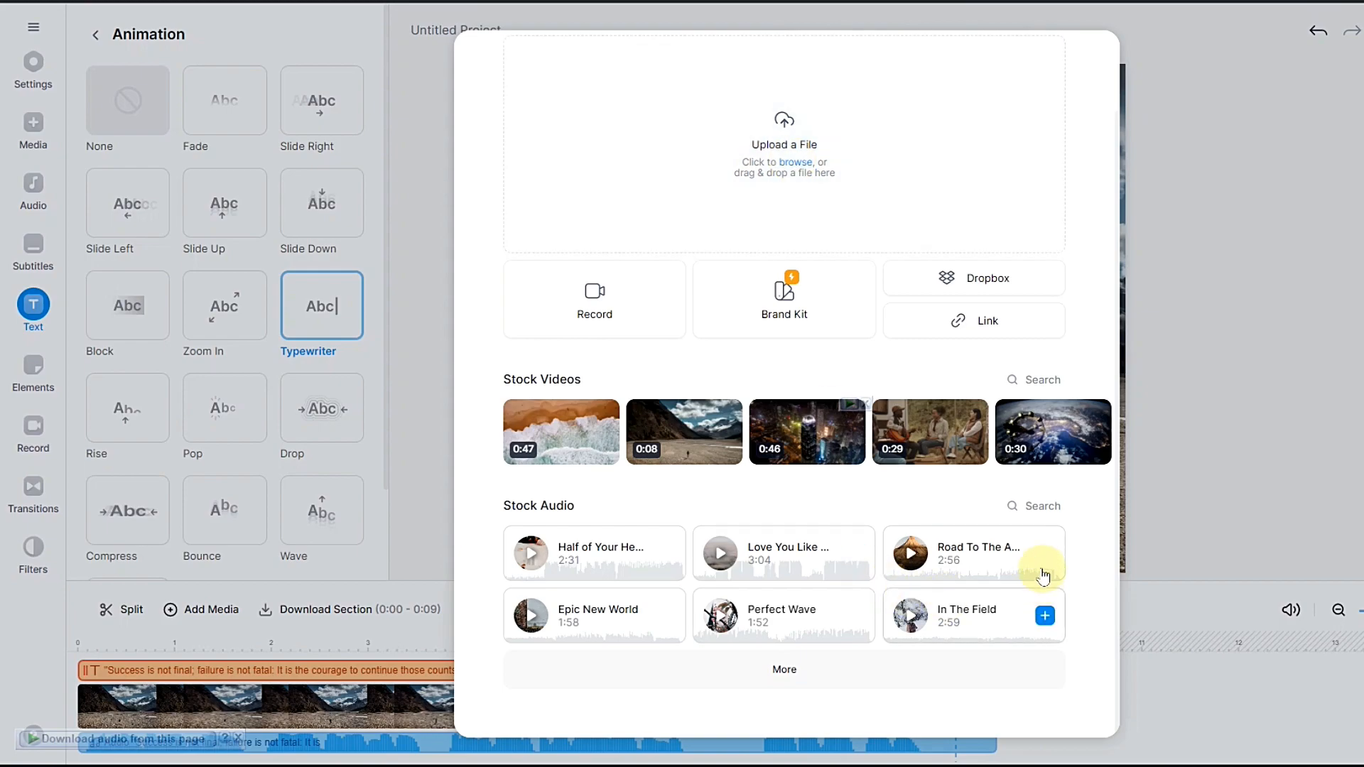
- Add the Road To The Adventure stock track and trim its end to the video's end at 00:09.5
mouse_move(1043, 560)
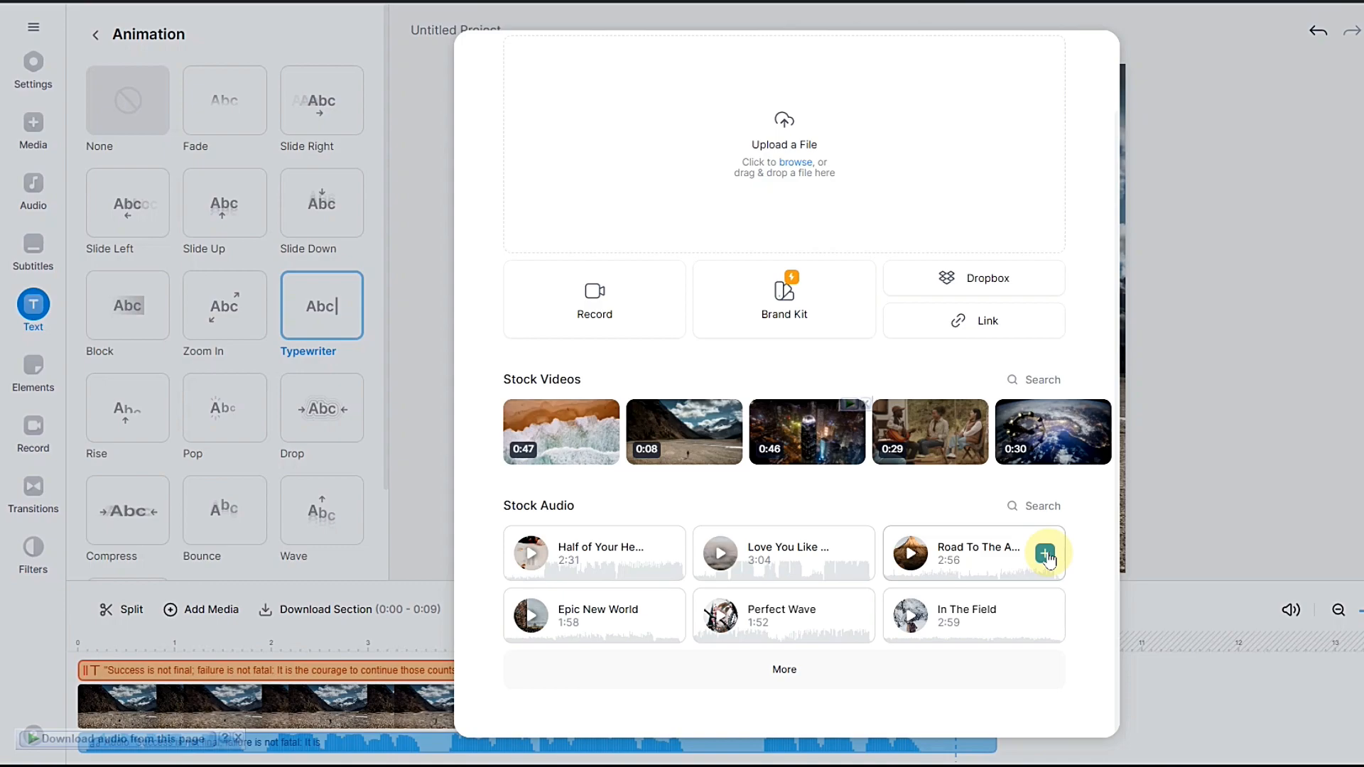
left_click(1048, 557)
left_click_drag(152, 633, 225, 648)
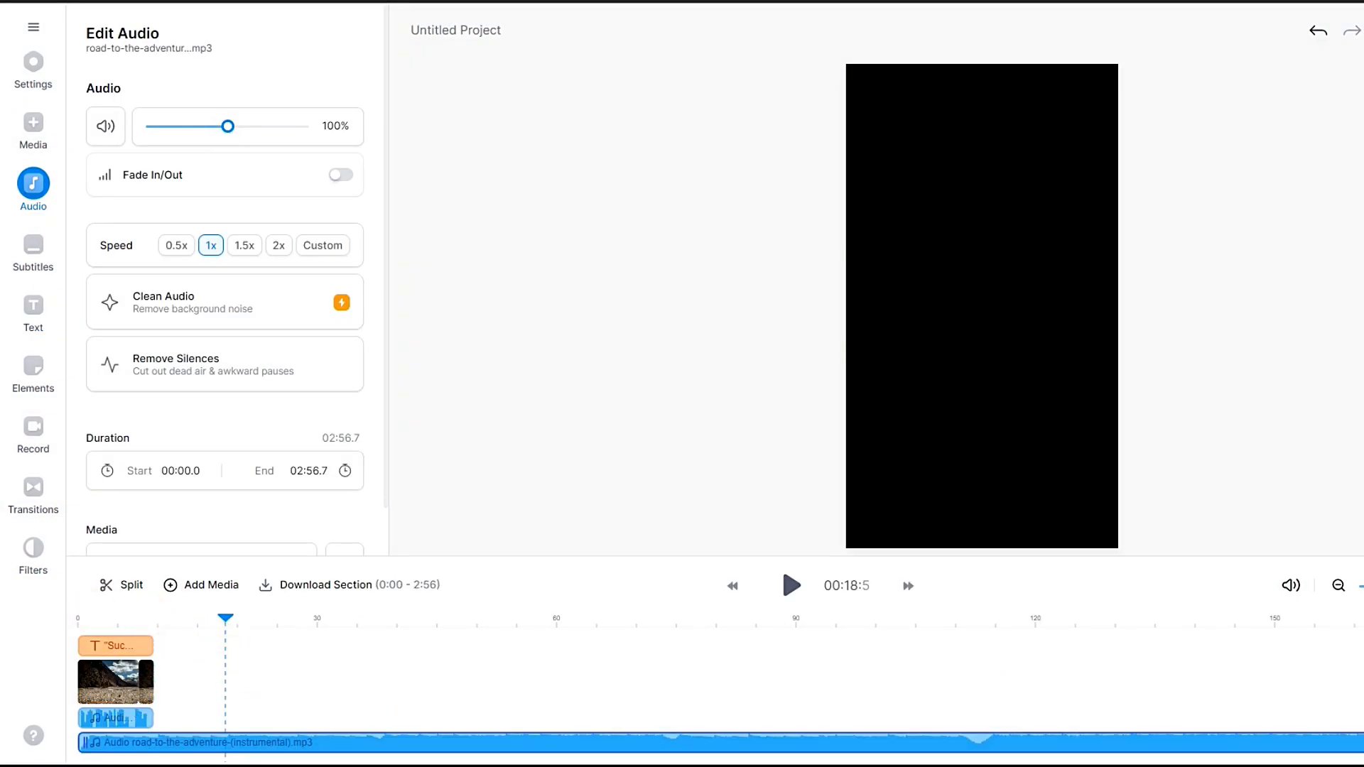
right_click(253, 737)
left_click_drag(1363, 742, 153, 721)
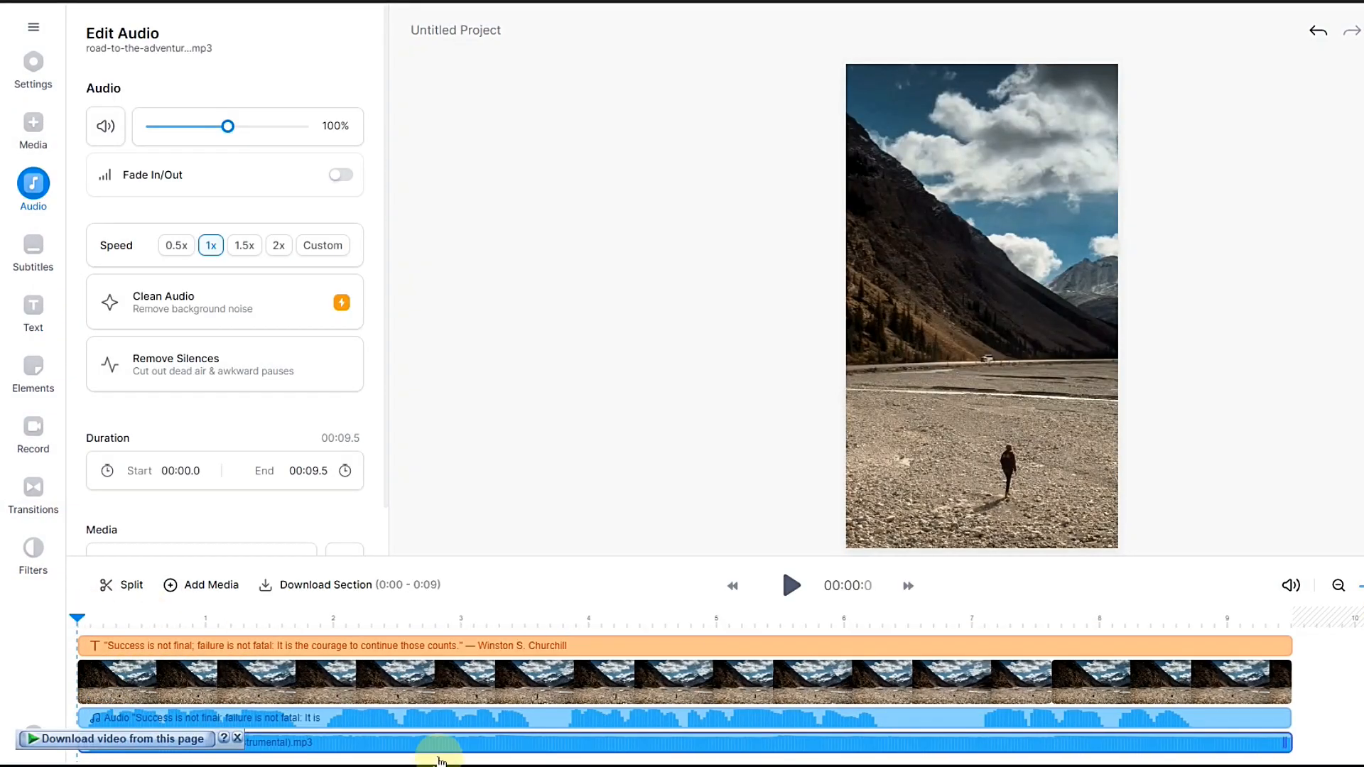
- Set the background music's volume to 10% and play the project to check the mix with the speech
right_click(440, 746)
left_click_drag(227, 126, 152, 139)
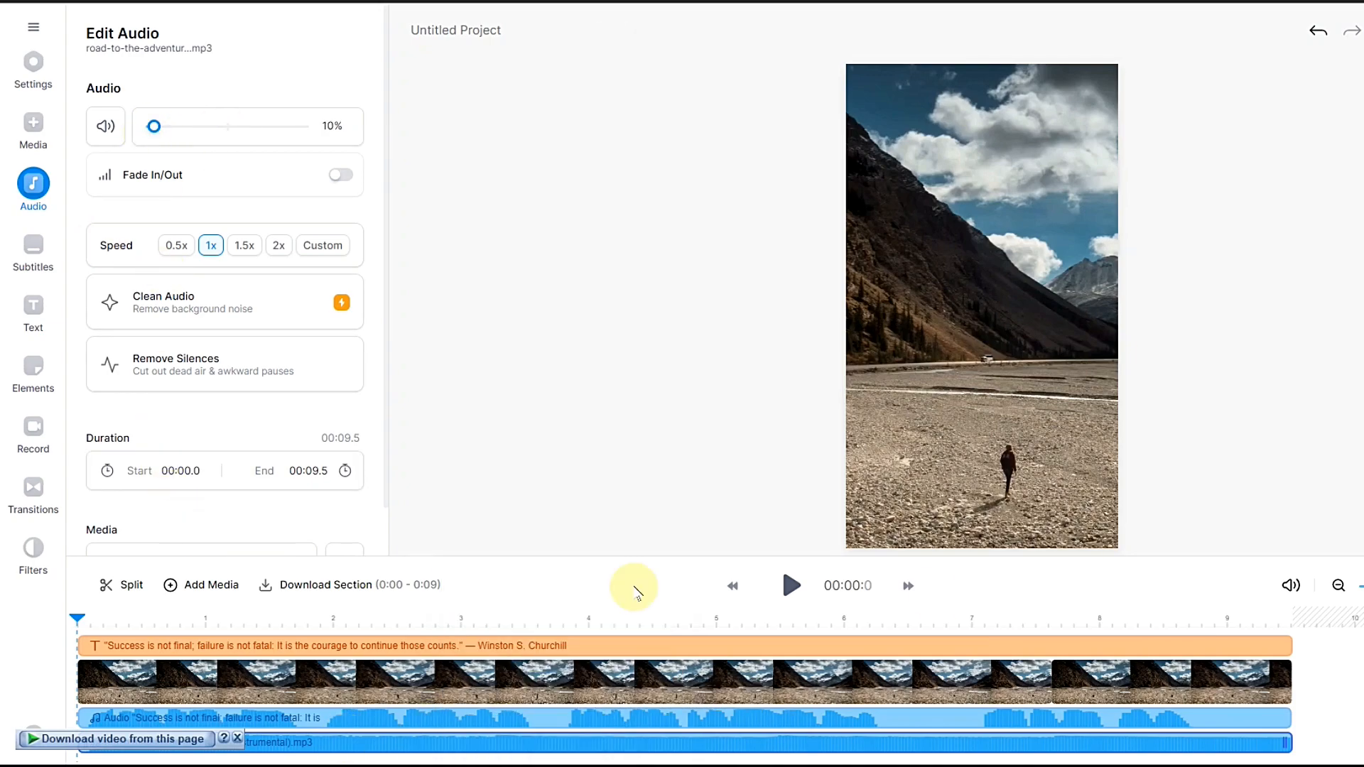
left_click(792, 586)
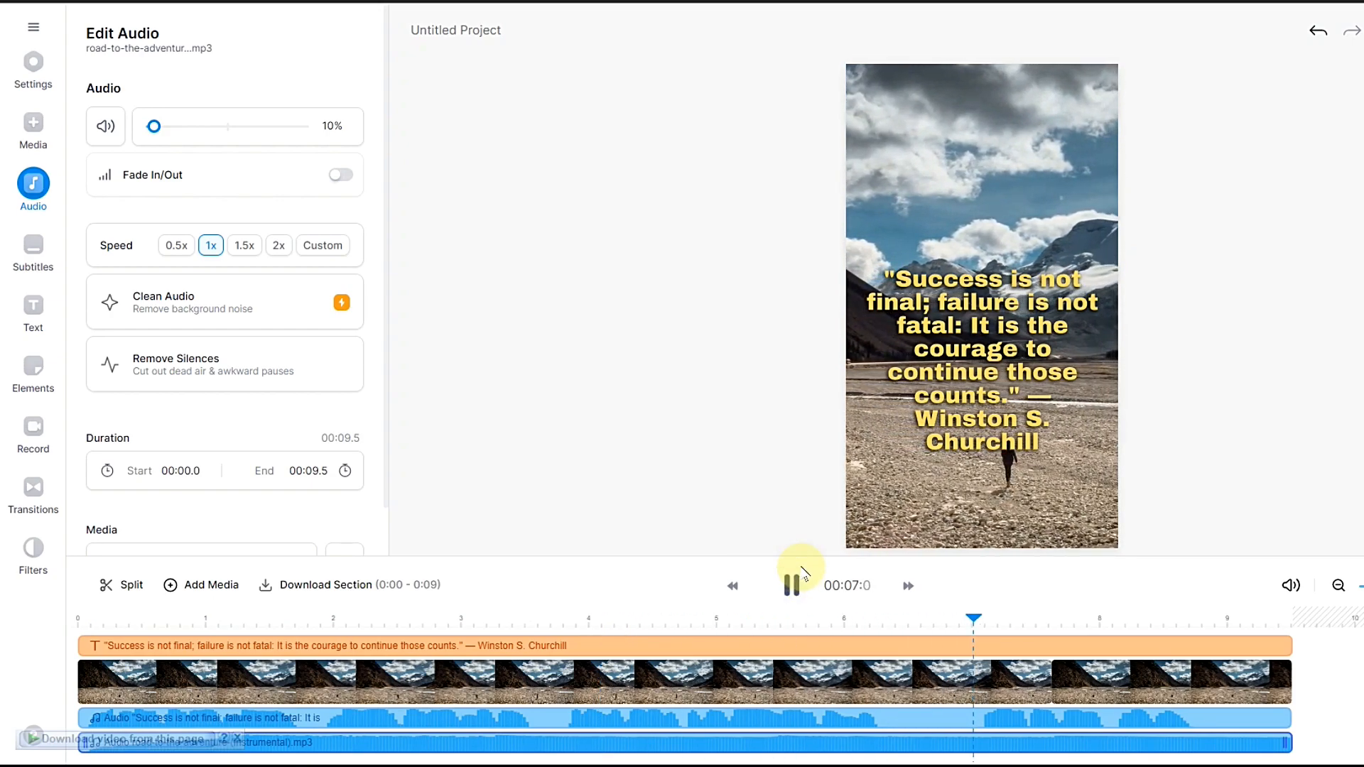
left_click(792, 585)
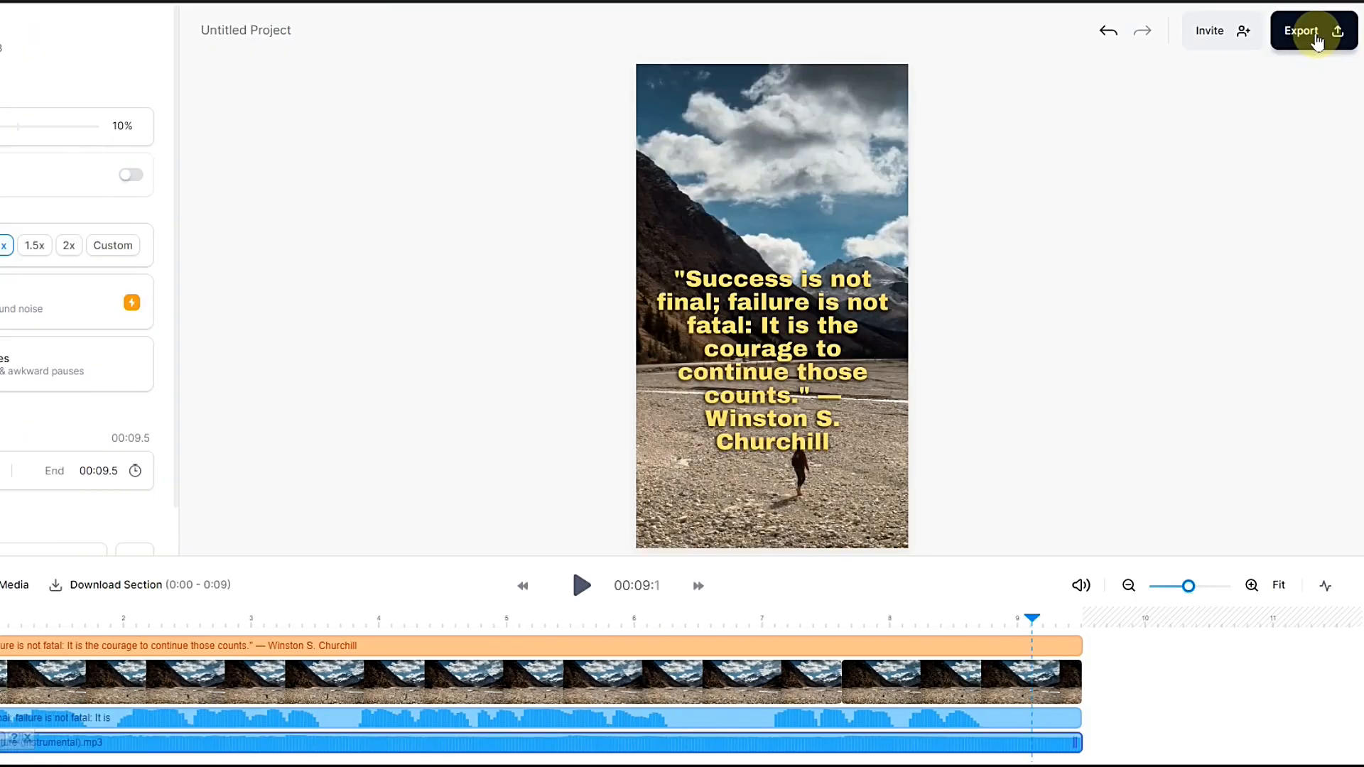
- Export the finished video in Standard quality
left_click(1303, 31)
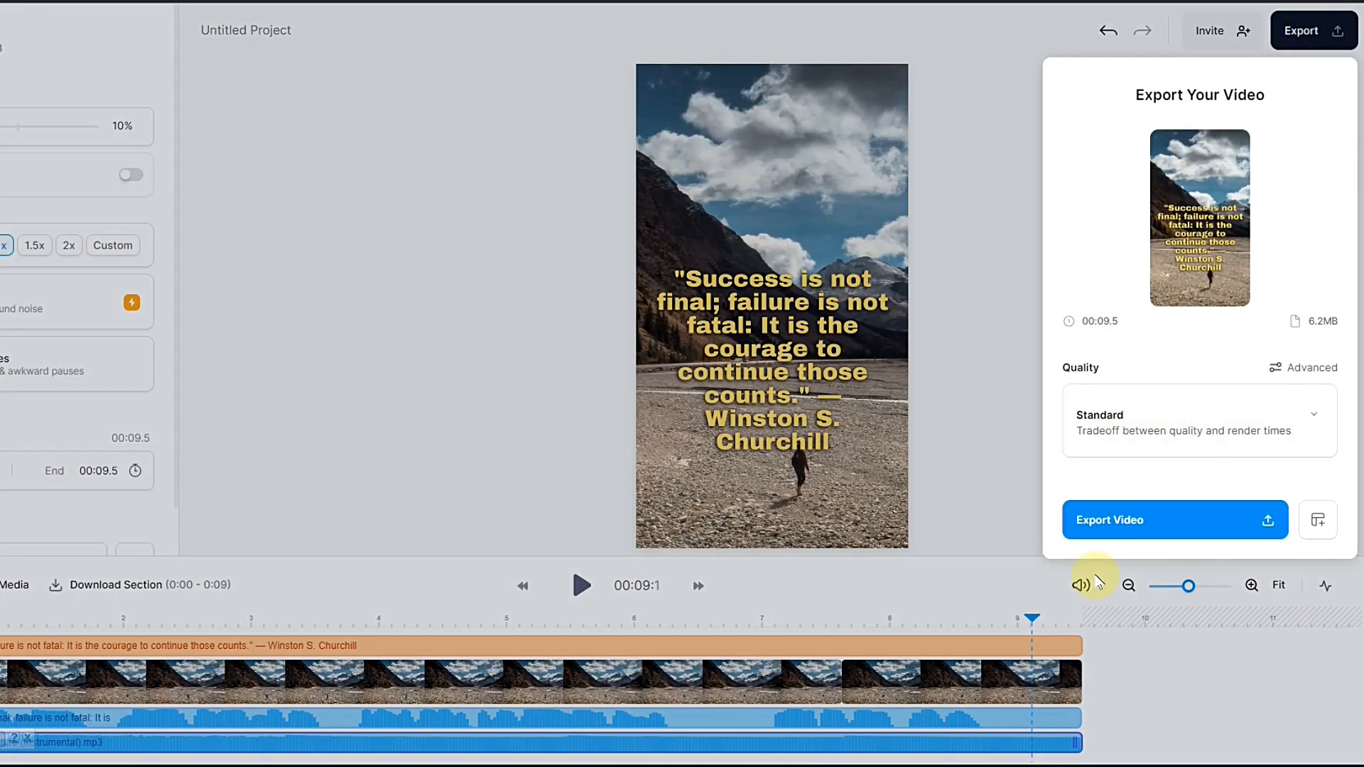
left_click(1158, 526)
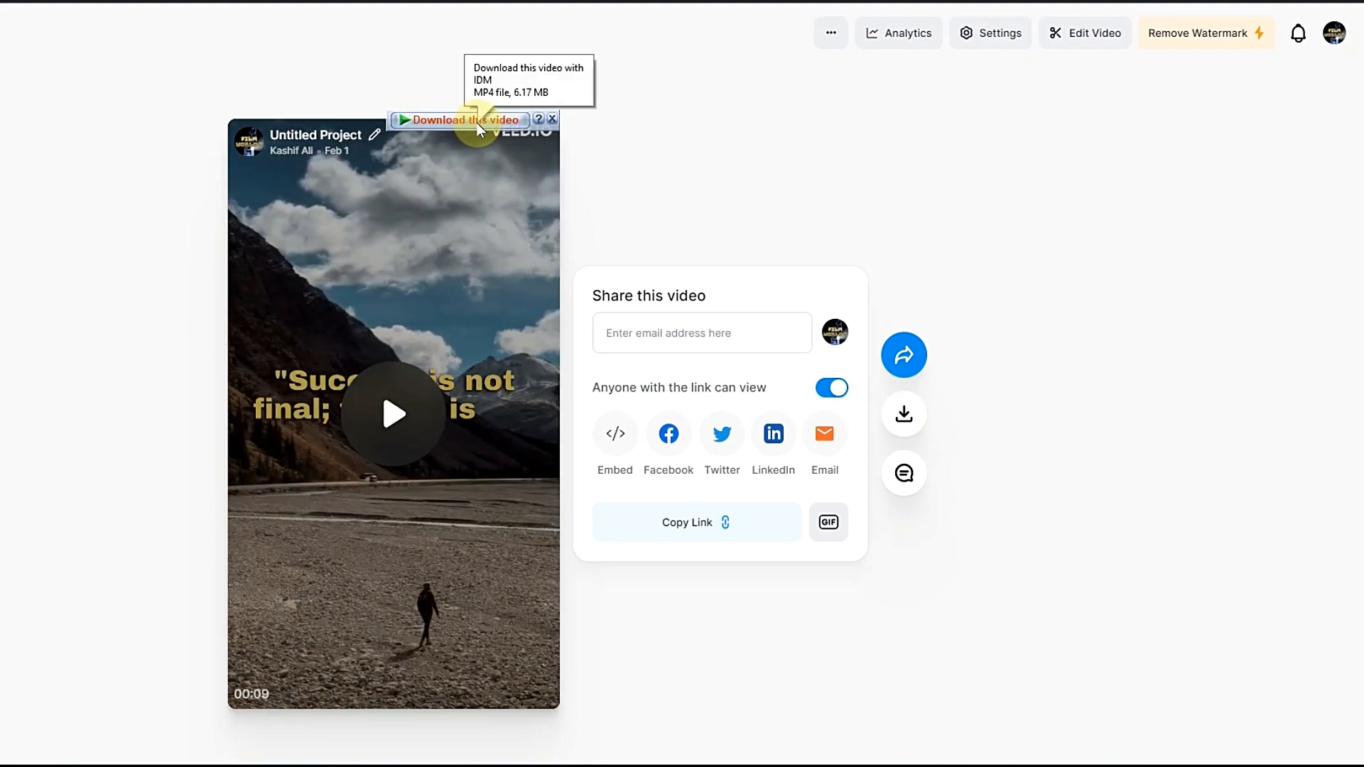
- Download the rendered video with IDM as Untitled Project.MP4 and open the downloaded file
left_click(478, 121)
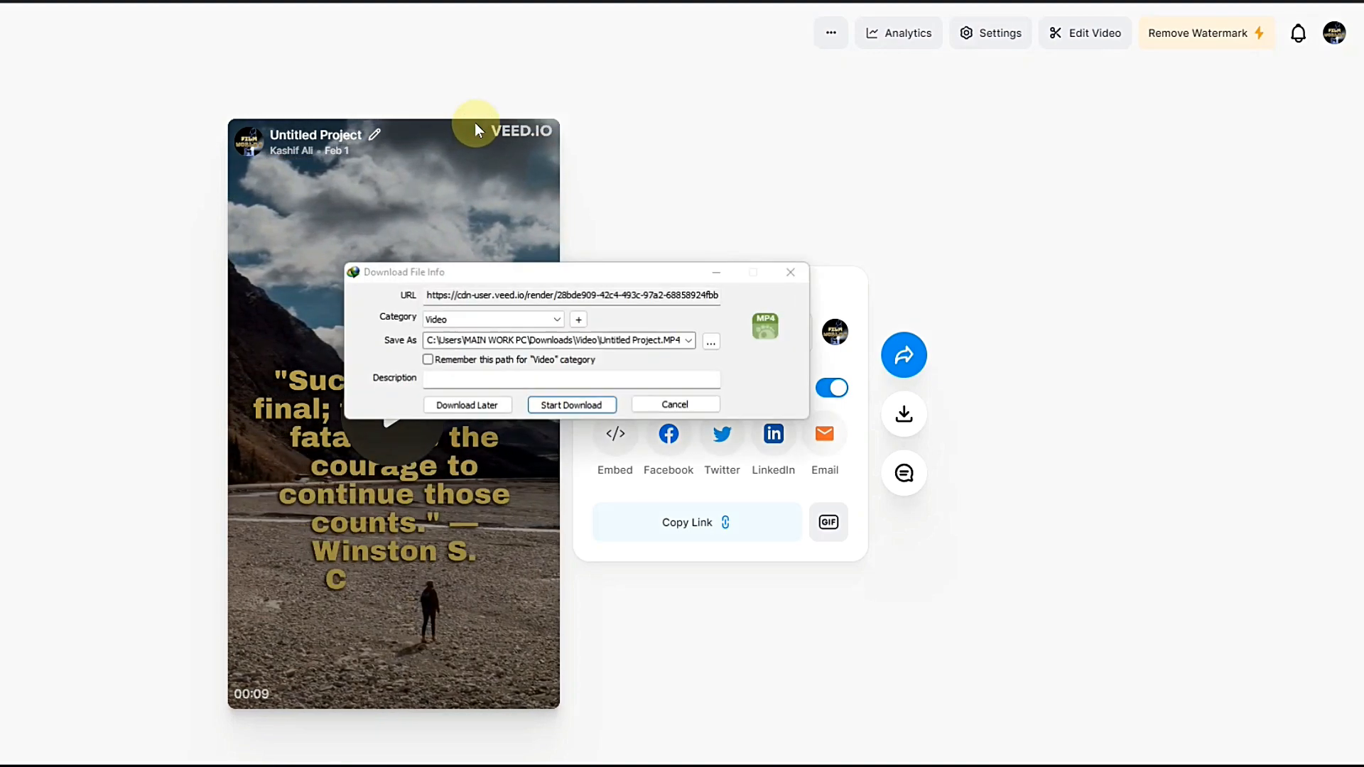
left_click(553, 405)
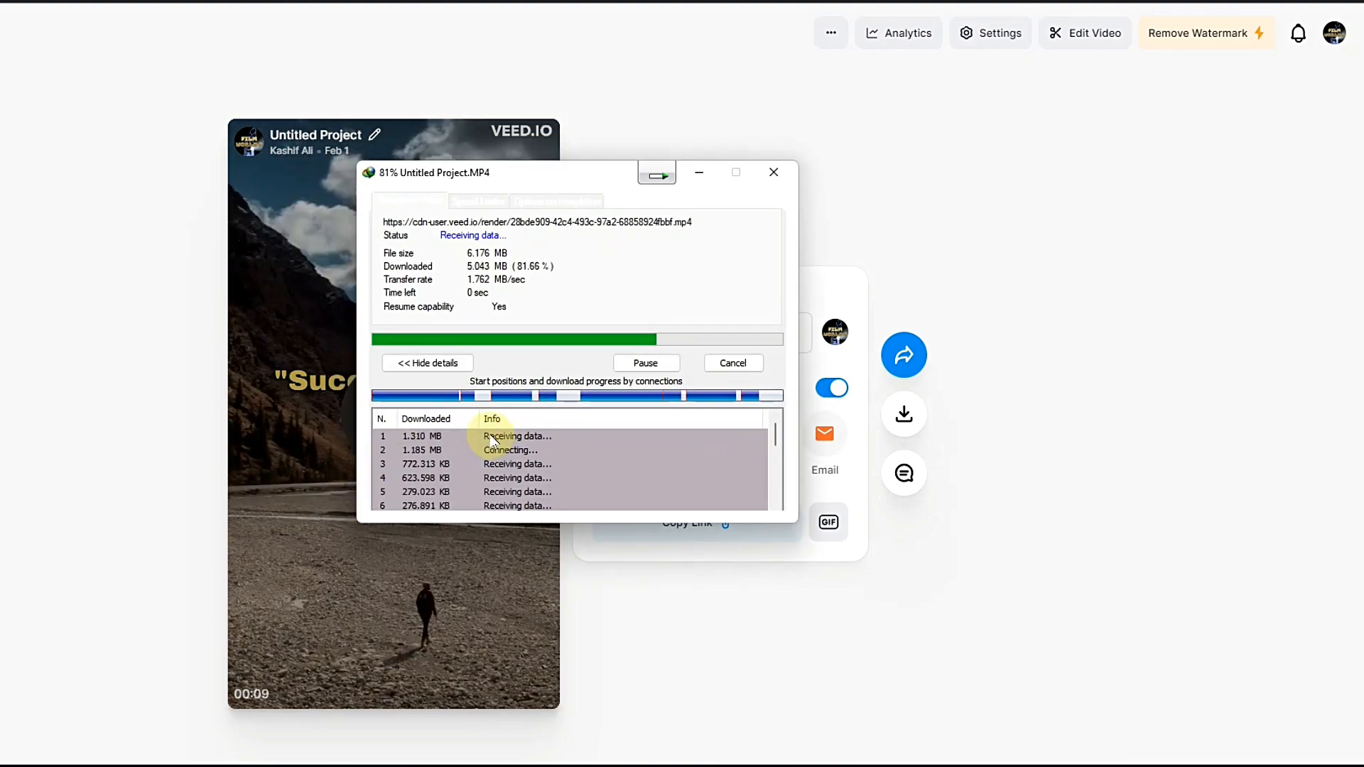
left_click(438, 400)
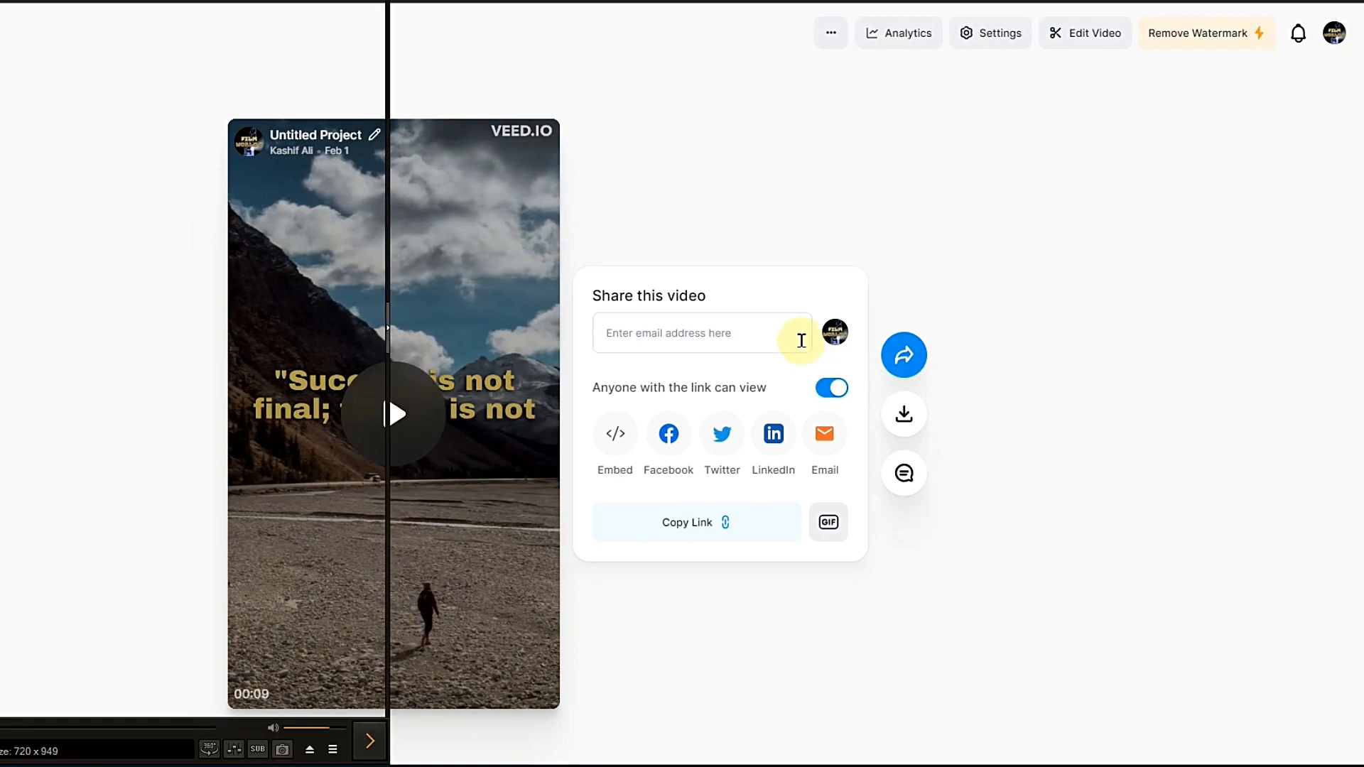